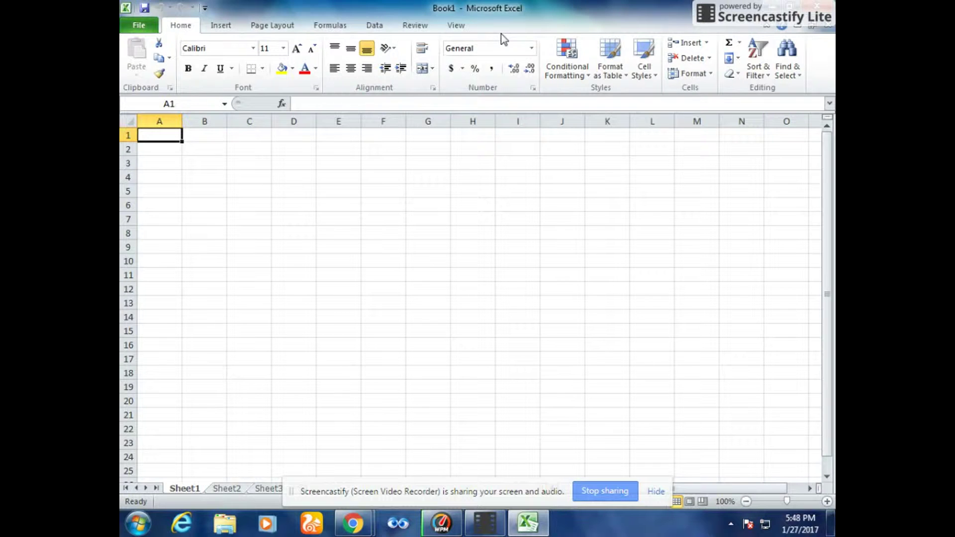
# - Open the File backstage to see recent workbooks such as commati in F:\New folder
pyautogui.click(148, 29)
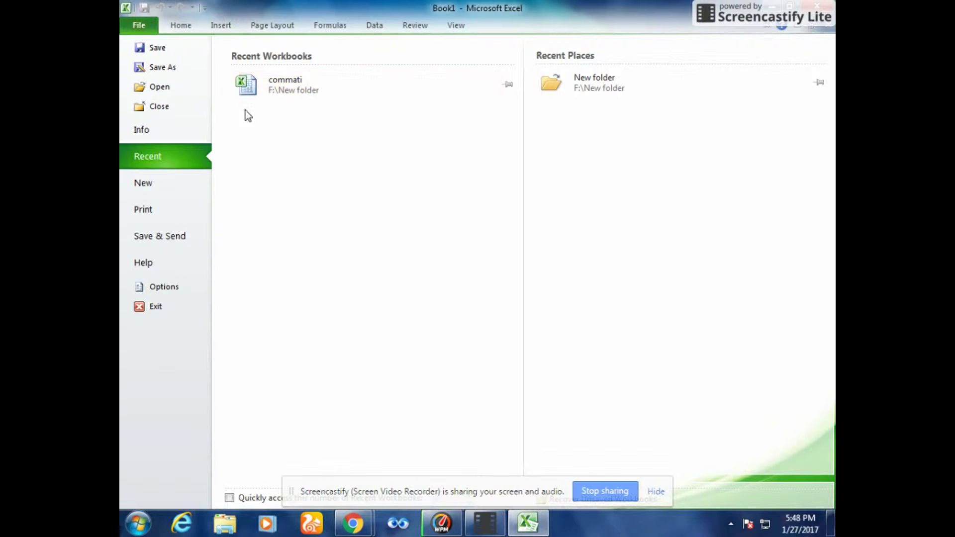
# - Close the backstage and return to the empty Book1 worksheet on the Home tab
pyautogui.click(180, 27)
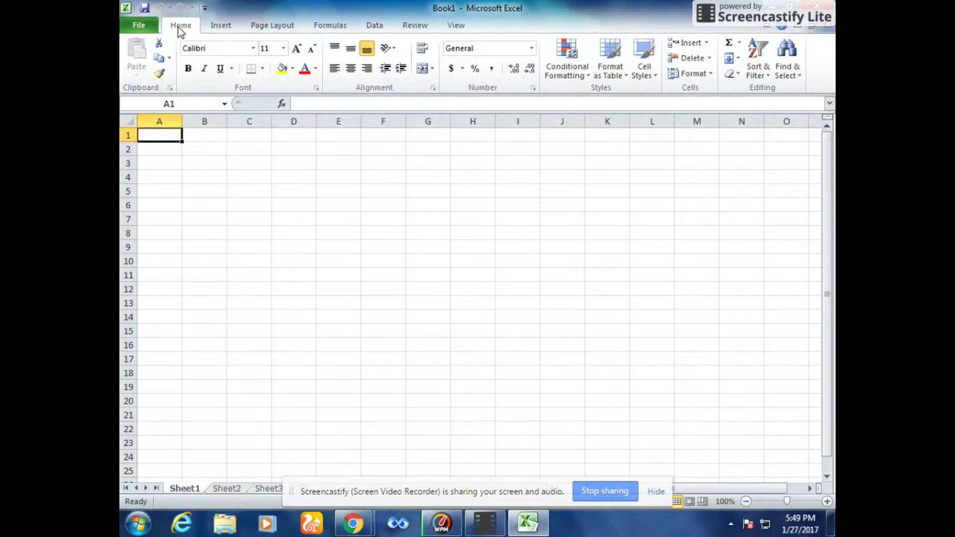
# - Keep Calibri as the font and bring the font size from 11 to 12
pyautogui.click(255, 49)
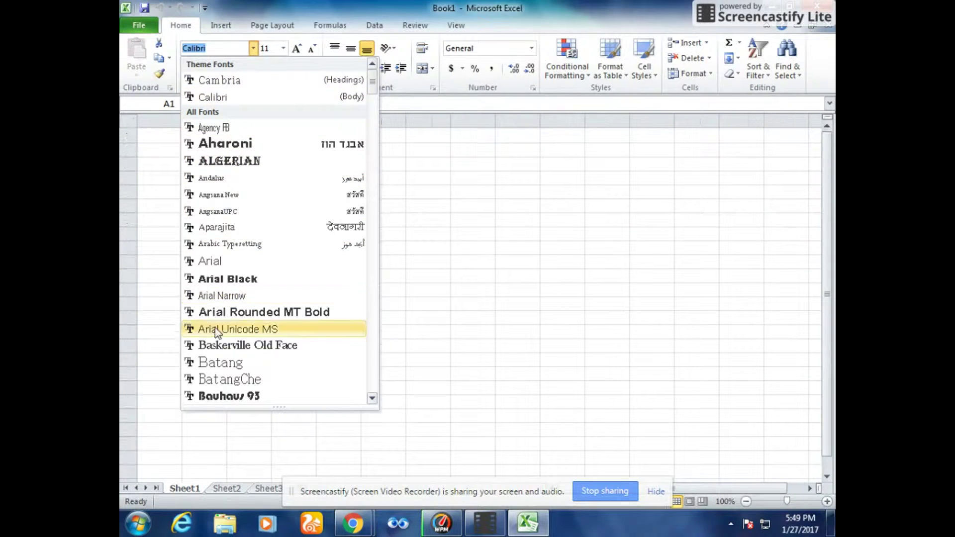
pyautogui.click(254, 49)
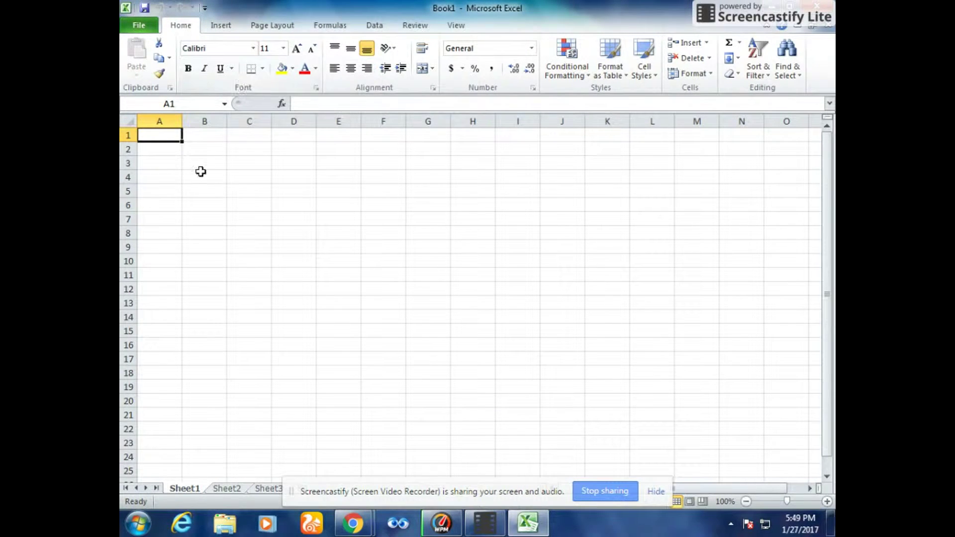
pyautogui.click(283, 48)
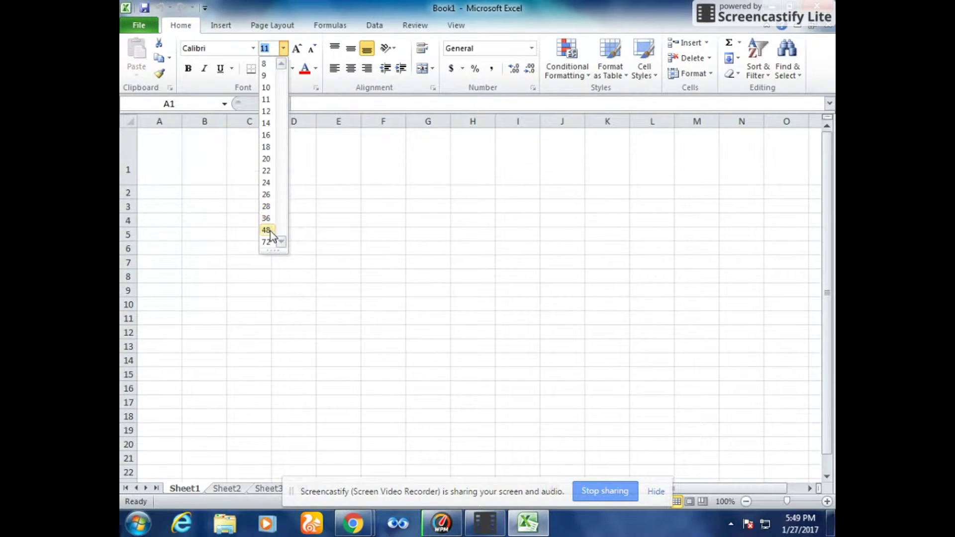
pyautogui.click(282, 48)
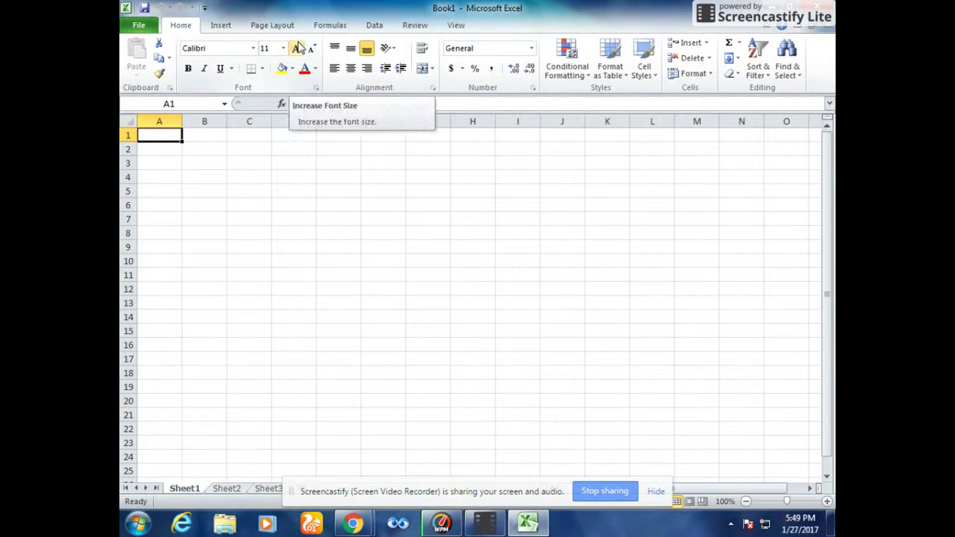
pyautogui.click(299, 48)
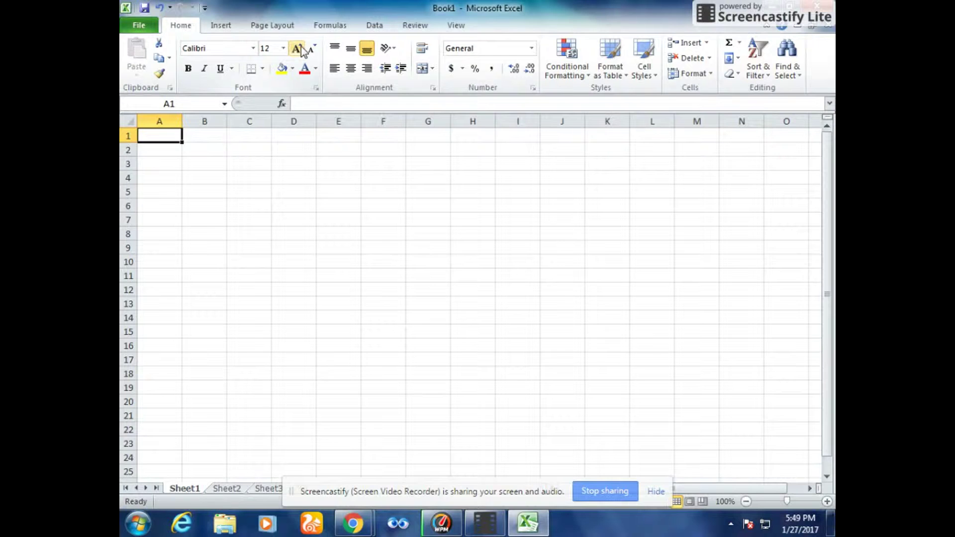
pyautogui.click(300, 47)
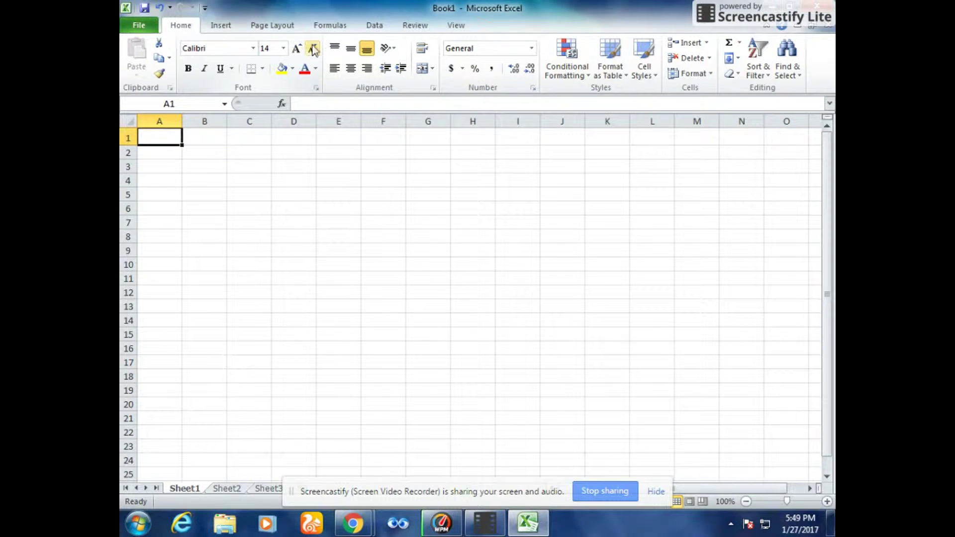
pyautogui.click(313, 49)
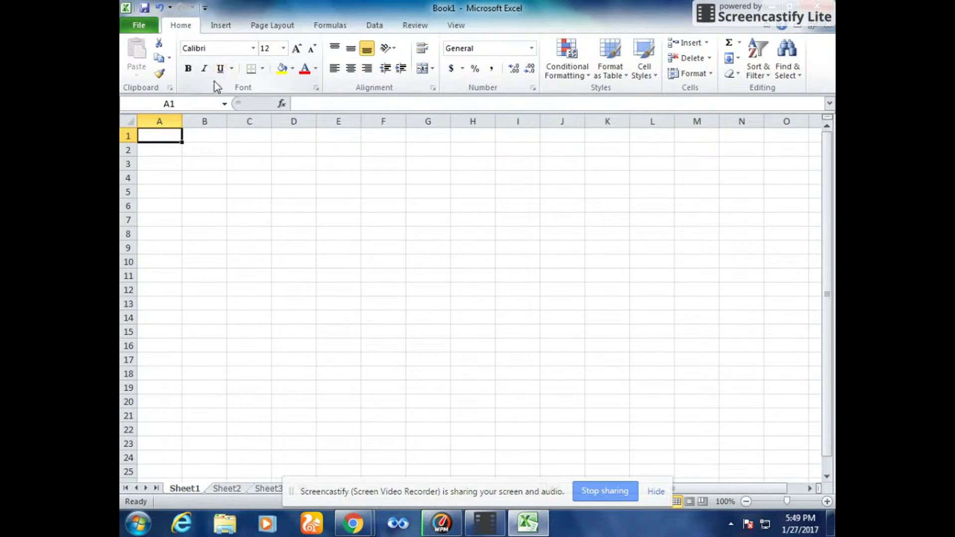
pyautogui.click(263, 69)
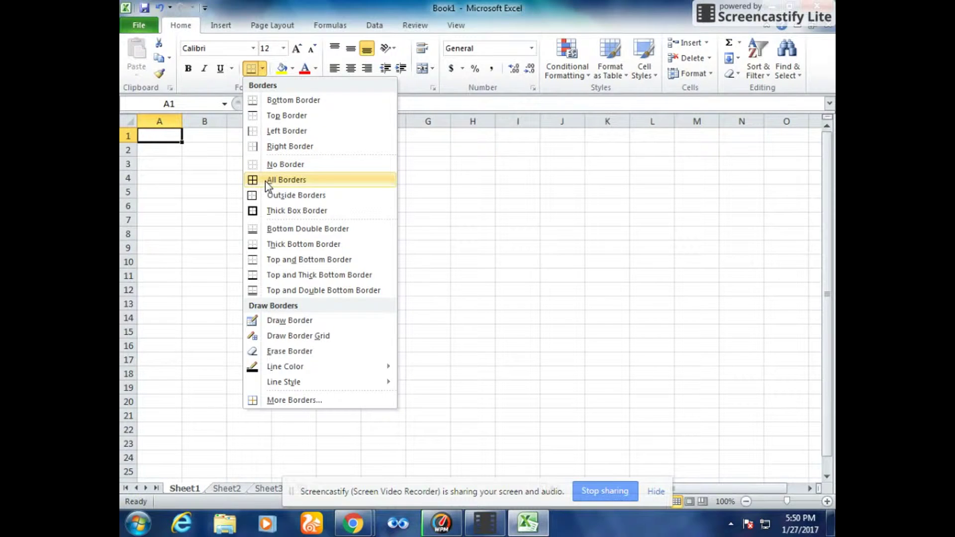
pyautogui.click(223, 199)
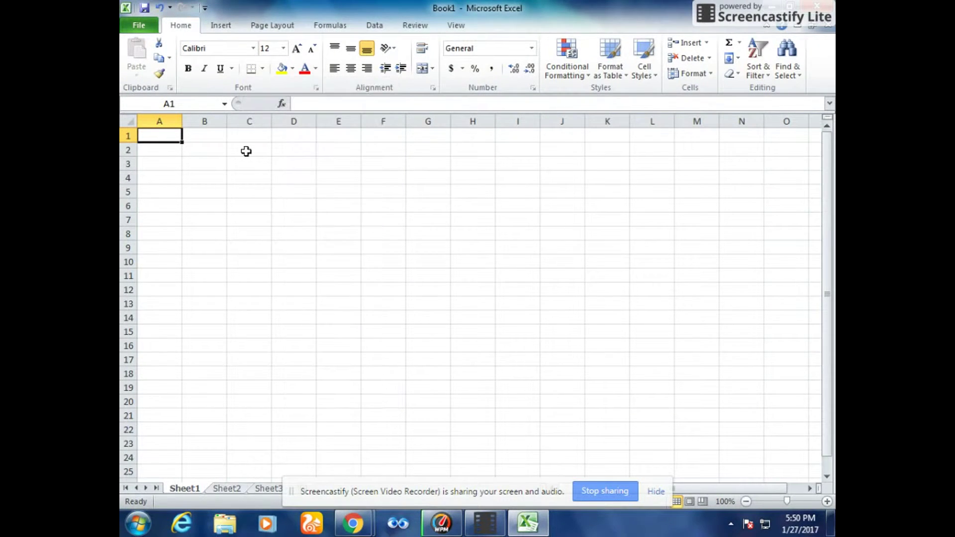
pyautogui.click(292, 68)
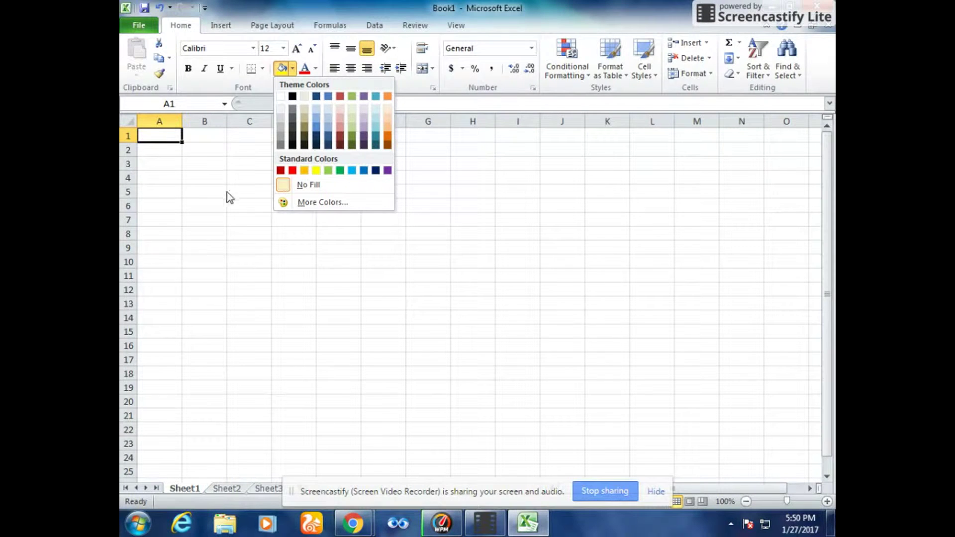
pyautogui.click(239, 194)
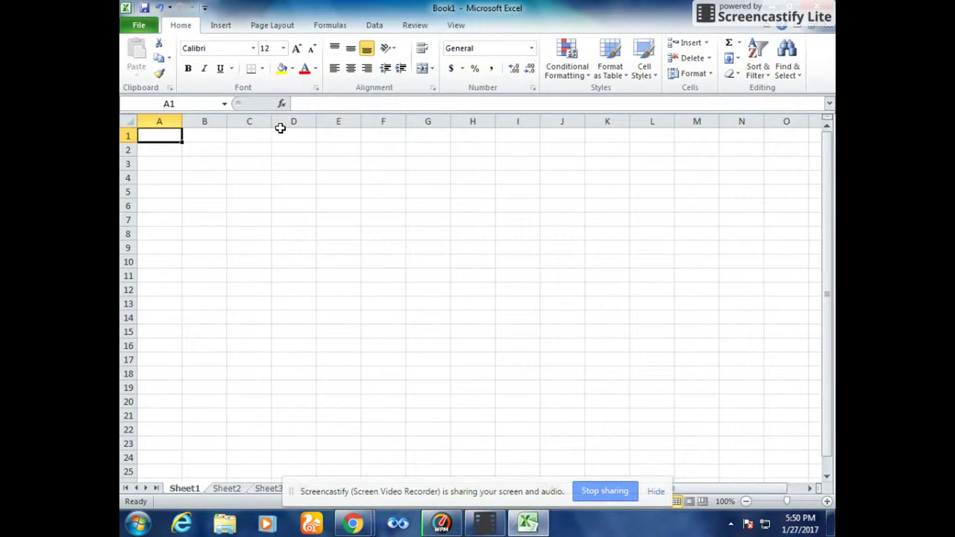
pyautogui.click(315, 70)
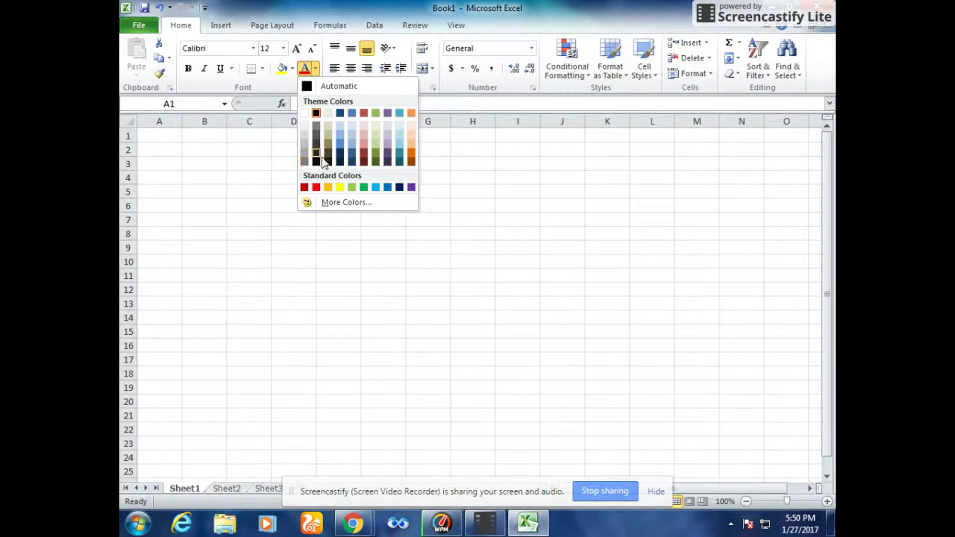
pyautogui.click(265, 186)
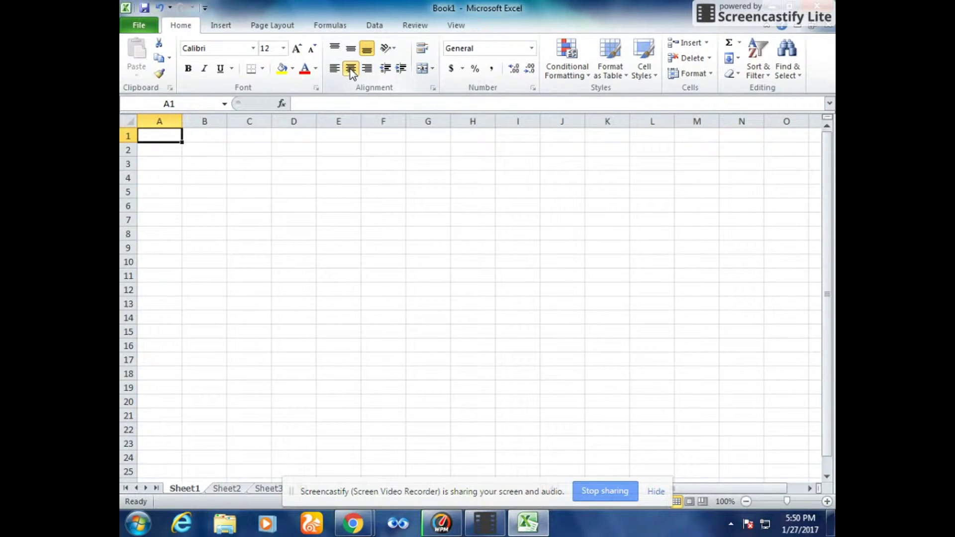
# - Try the alignment buttons, leaving A1 right-aligned and bottom-aligned
pyautogui.click(335, 68)
pyautogui.click(371, 67)
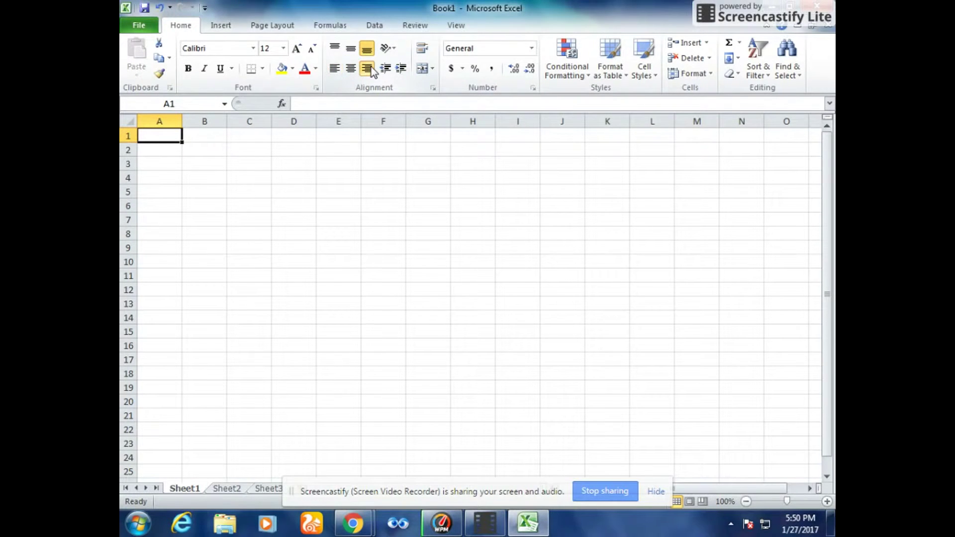
pyautogui.click(351, 50)
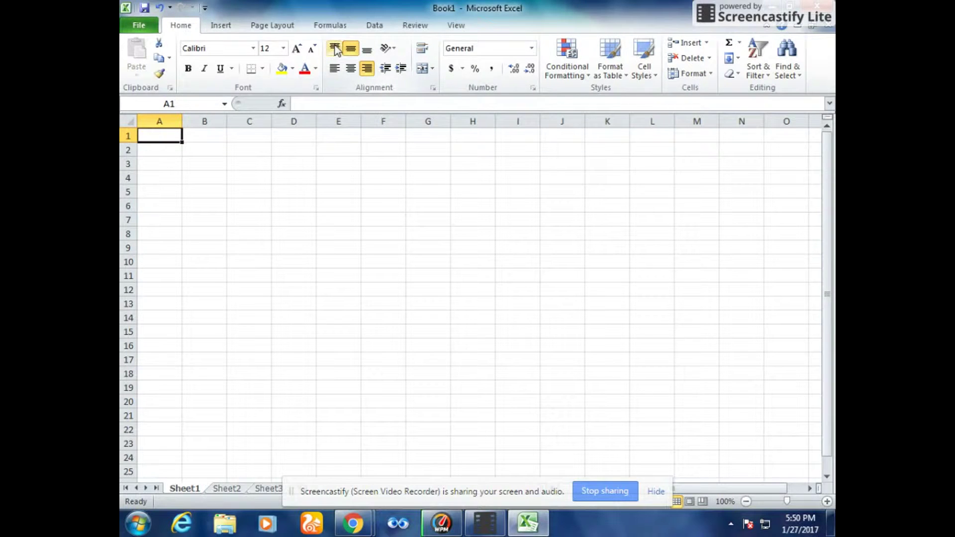
pyautogui.click(335, 50)
pyautogui.click(368, 49)
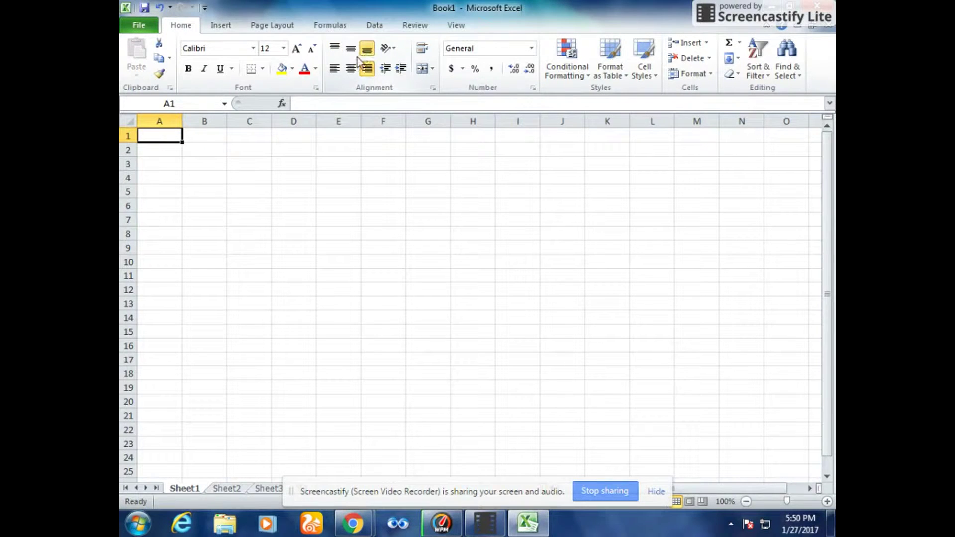
# - Look through the Orientation and Merge & Center options without rotating the text
pyautogui.click(394, 48)
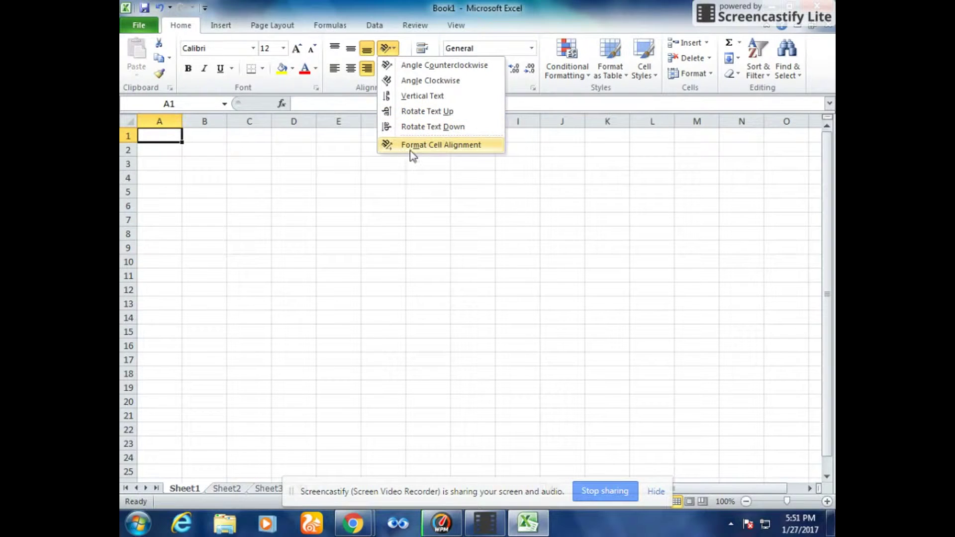
pyautogui.click(373, 159)
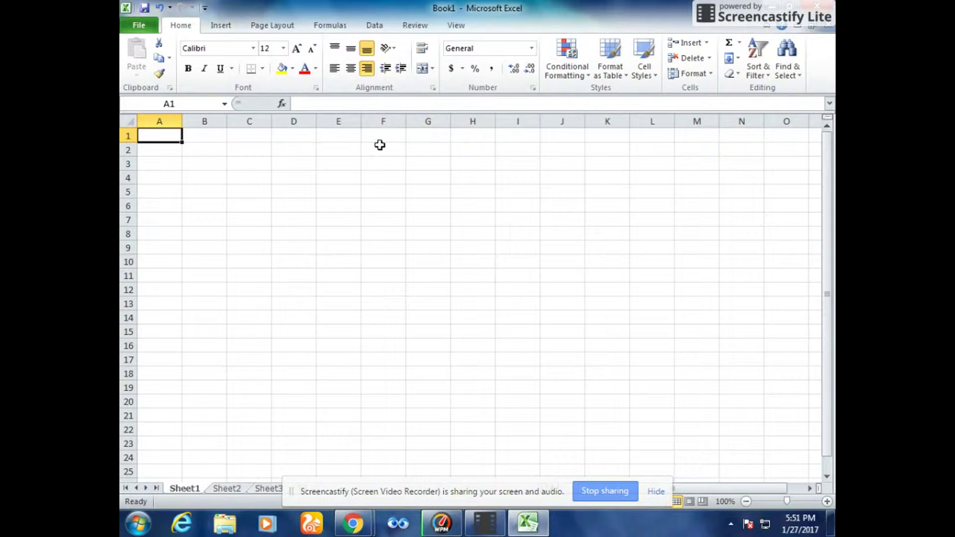
pyautogui.click(433, 70)
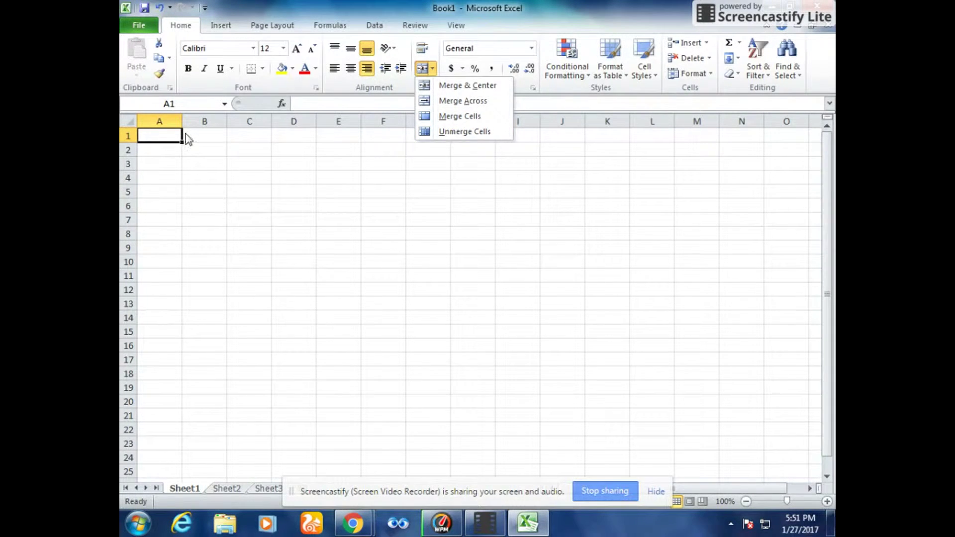
# - Enter the person's name in A1, replacing the mistyped leading 'n' with 'm'
pyautogui.click(162, 137)
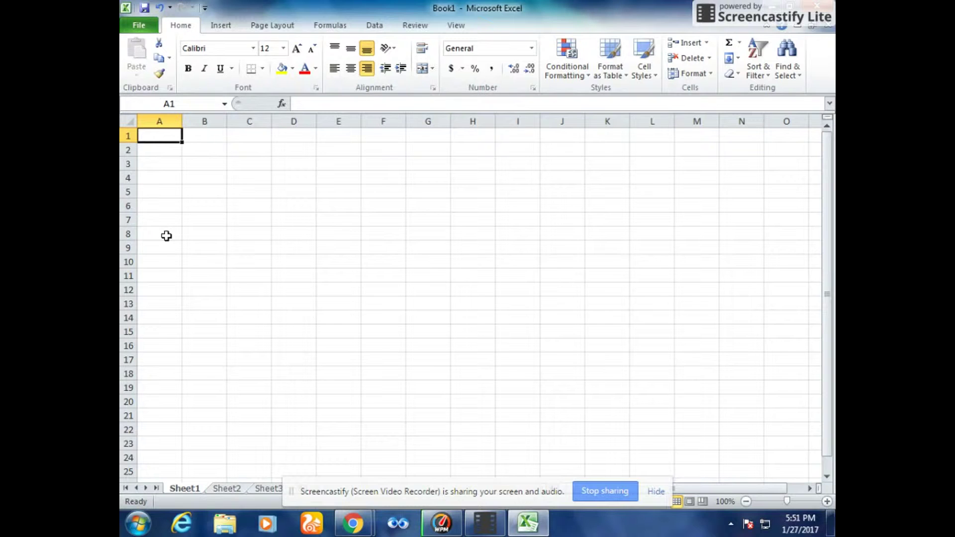
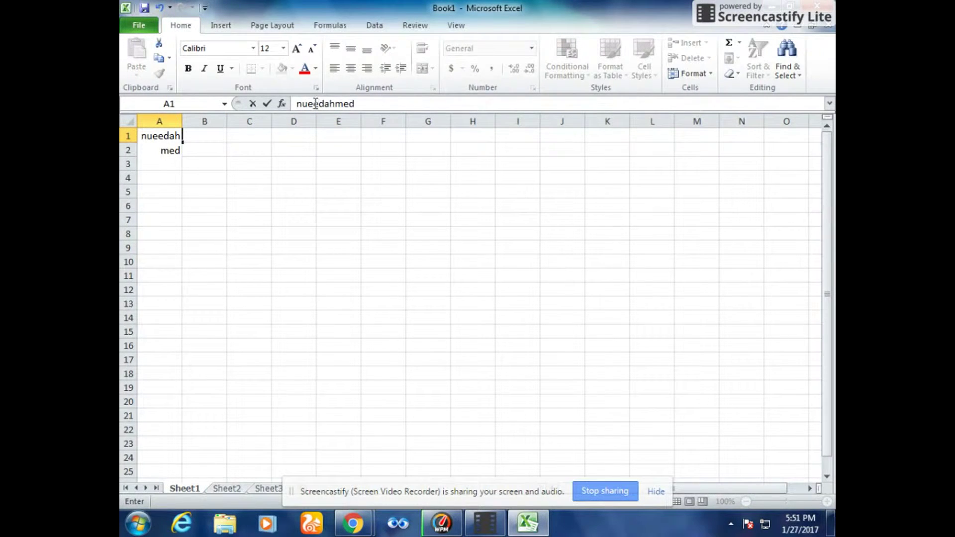
pyautogui.click(146, 135)
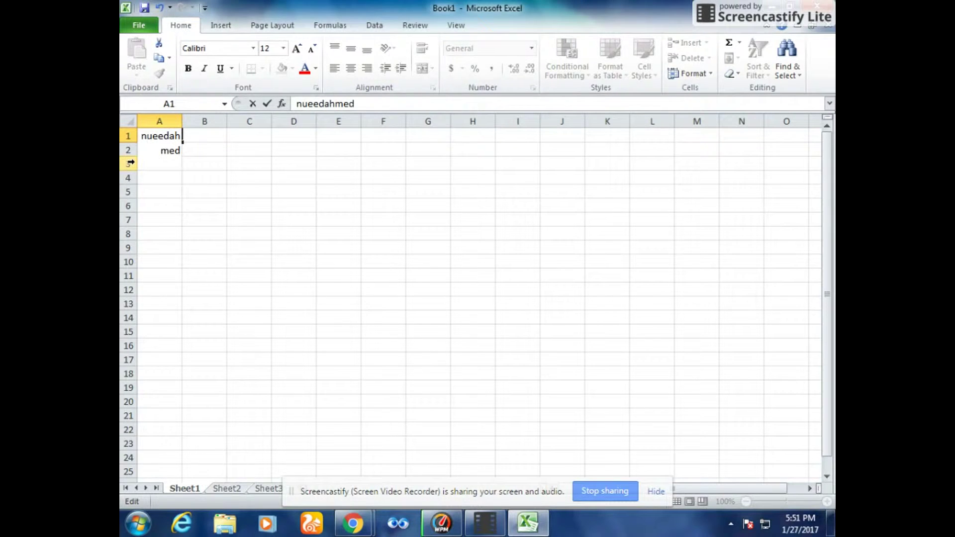
pyautogui.press('BackSpace')
pyautogui.write('m')
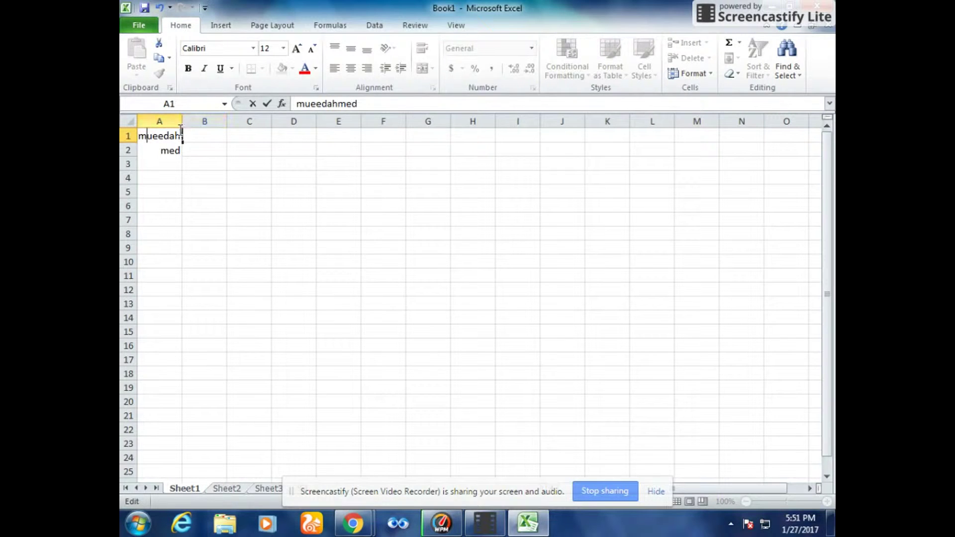
# - Widen column A to fit the name, then select A1 and extend the selection along row 1
pyautogui.click(179, 120)
pyautogui.moveTo(180, 120); pyautogui.dragTo(204, 121)
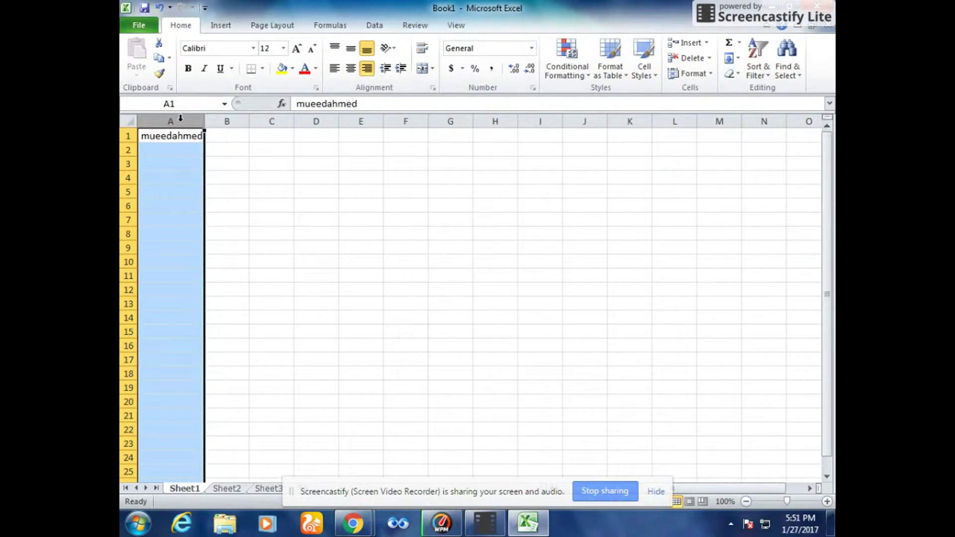
pyautogui.click(234, 169)
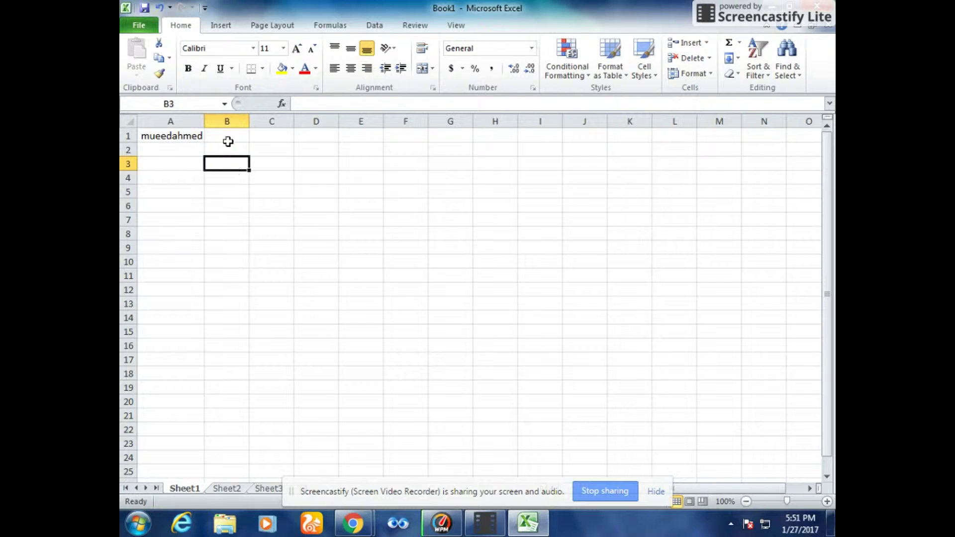
pyautogui.click(190, 134)
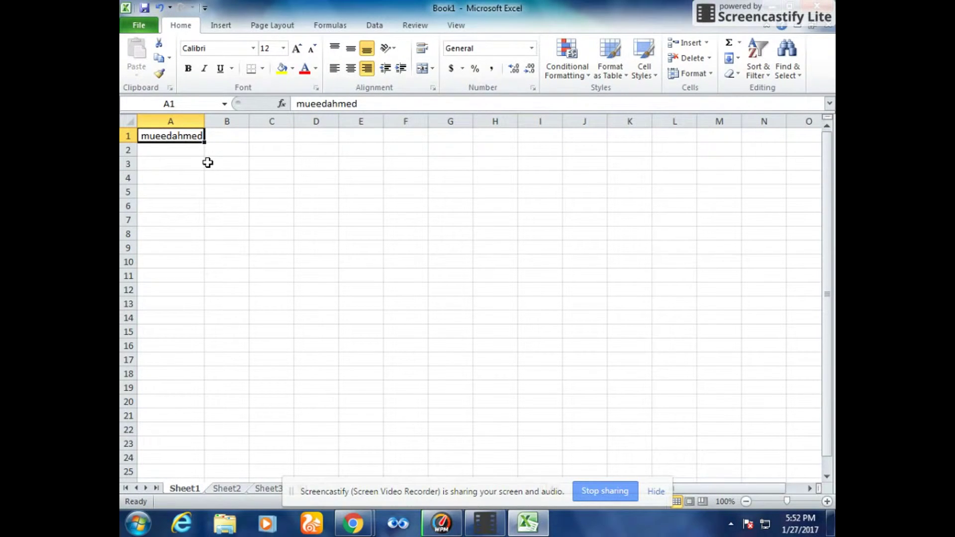
pyautogui.hotkey('shift', 'Right')
pyautogui.hotkey('shift', 'Right')
pyautogui.hotkey('shift', 'Right')
pyautogui.hotkey('shift', 'Right')
pyautogui.hotkey('shift', 'Right')
pyautogui.hotkey('shift', 'Right')
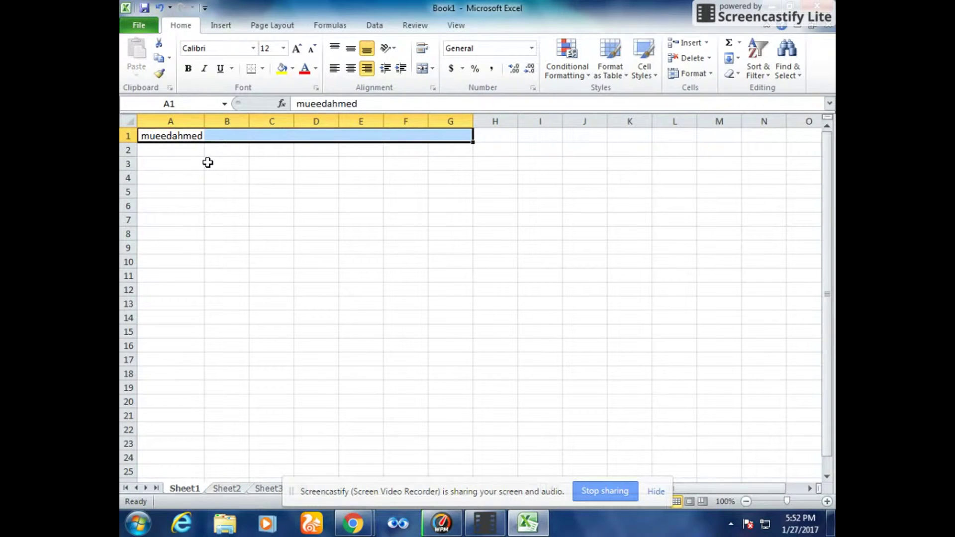
# - Merge & Center A1:G1 so the name is centred across row 1
pyautogui.click(432, 70)
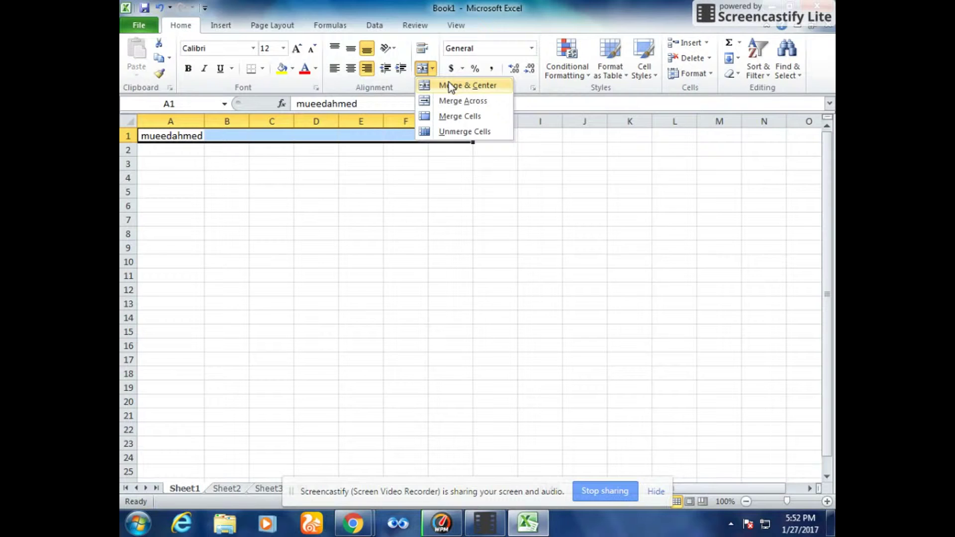
pyautogui.click(449, 85)
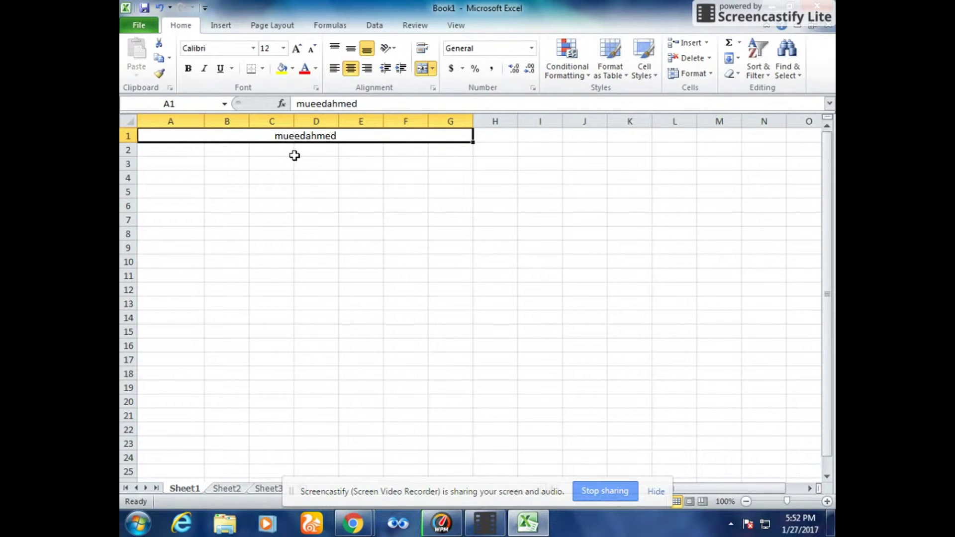
pyautogui.click(501, 137)
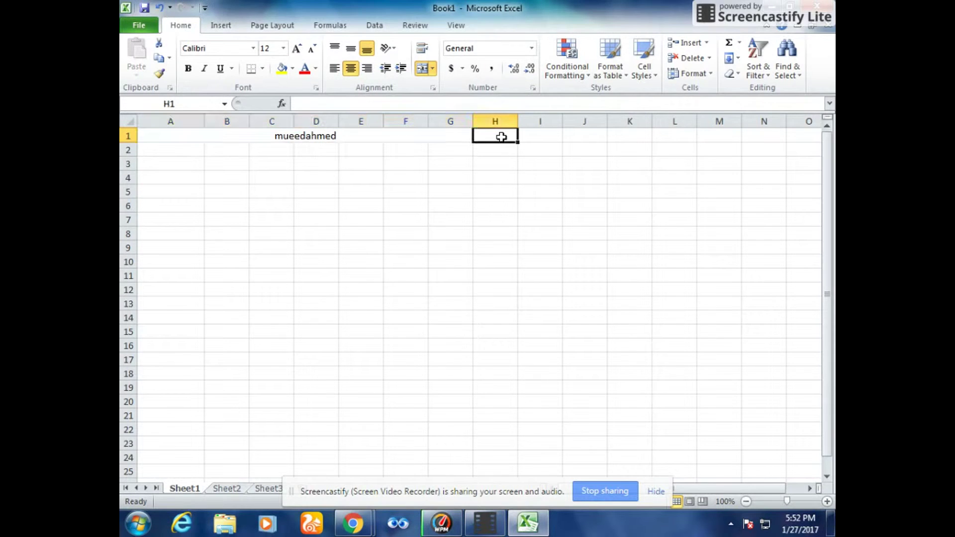
# - Try Unmerge Cells on H2, then reselect the merged A1:G1 title cell
pyautogui.click(502, 155)
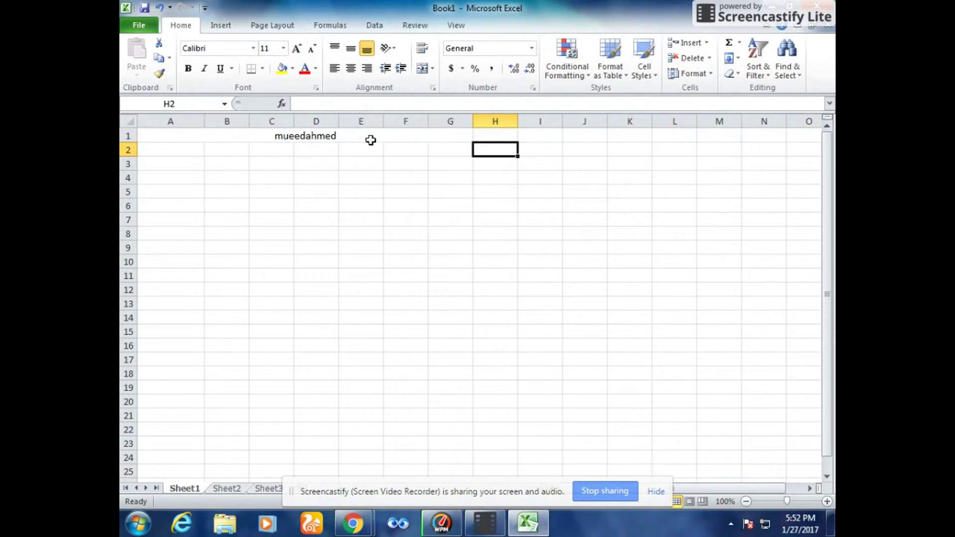
pyautogui.click(432, 69)
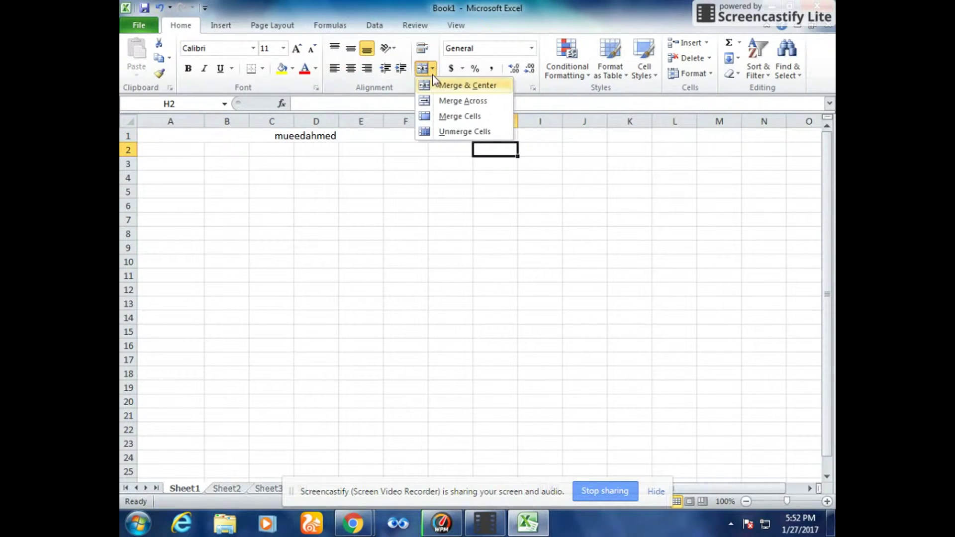
pyautogui.click(456, 131)
pyautogui.click(403, 137)
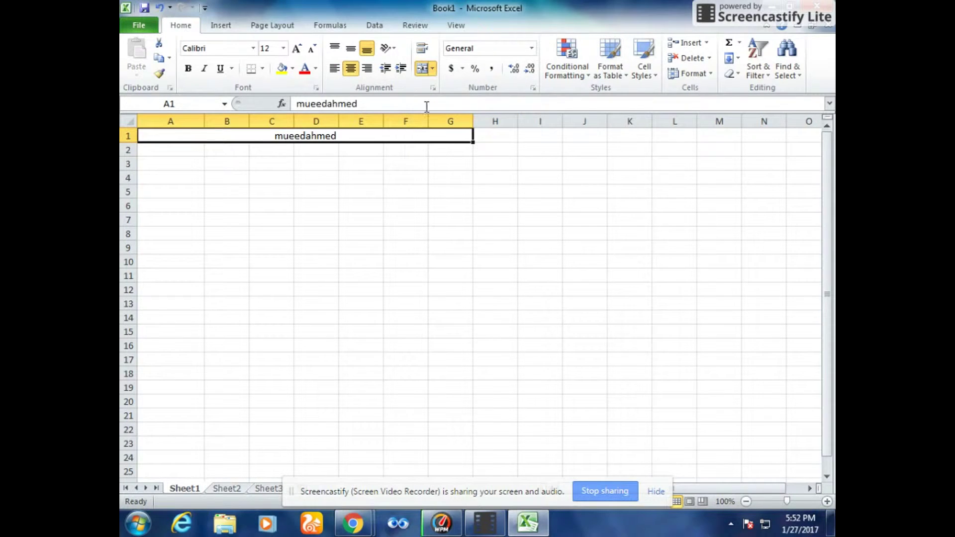
pyautogui.click(433, 69)
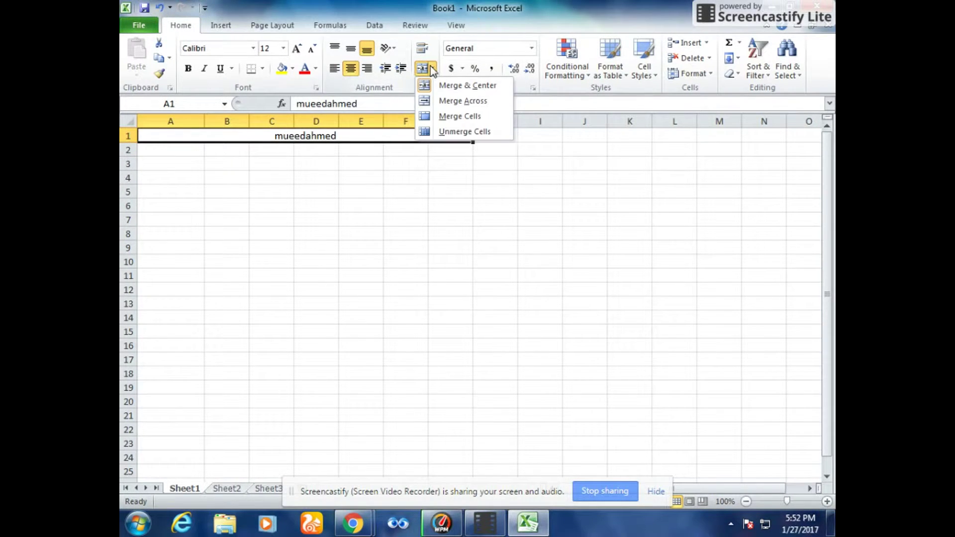
# - Unmerge A1:G1 so the name sits left-aligned in A1, then select E6
pyautogui.click(451, 132)
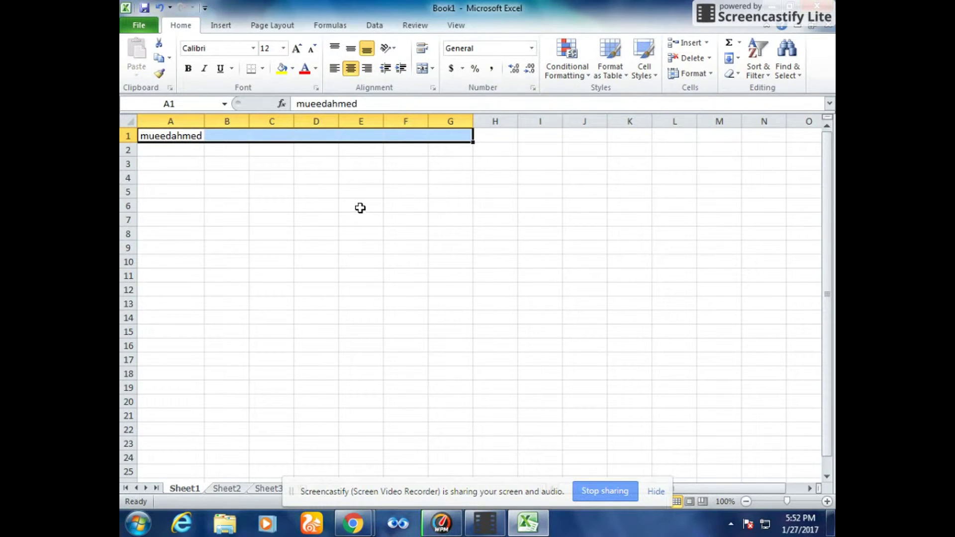
pyautogui.click(360, 206)
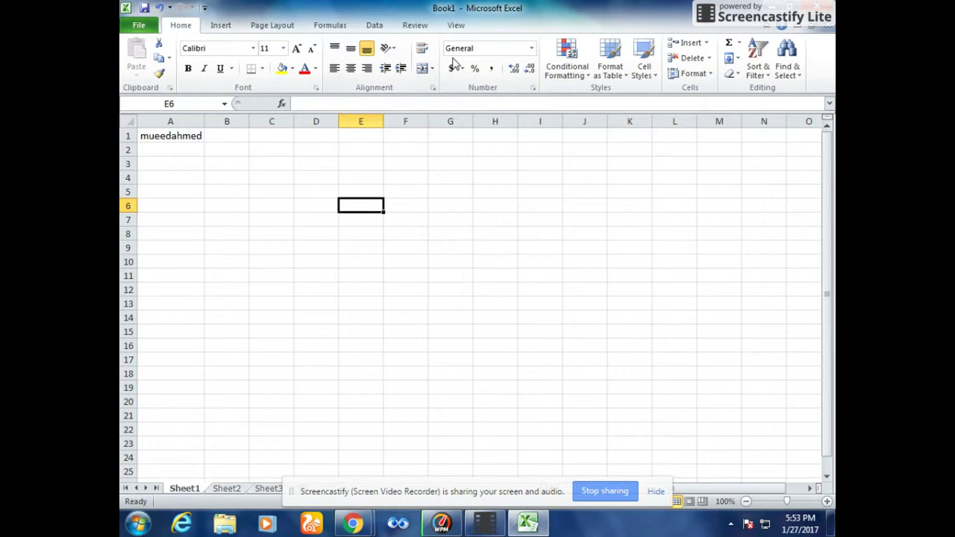
# - Apply the Number format to the empty cell E6 and move to column B
pyautogui.click(533, 50)
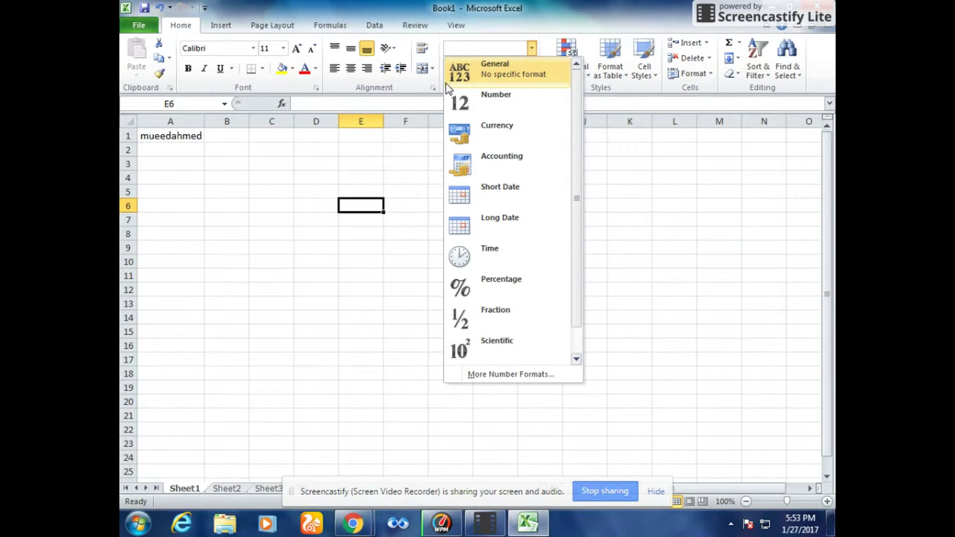
pyautogui.click(489, 102)
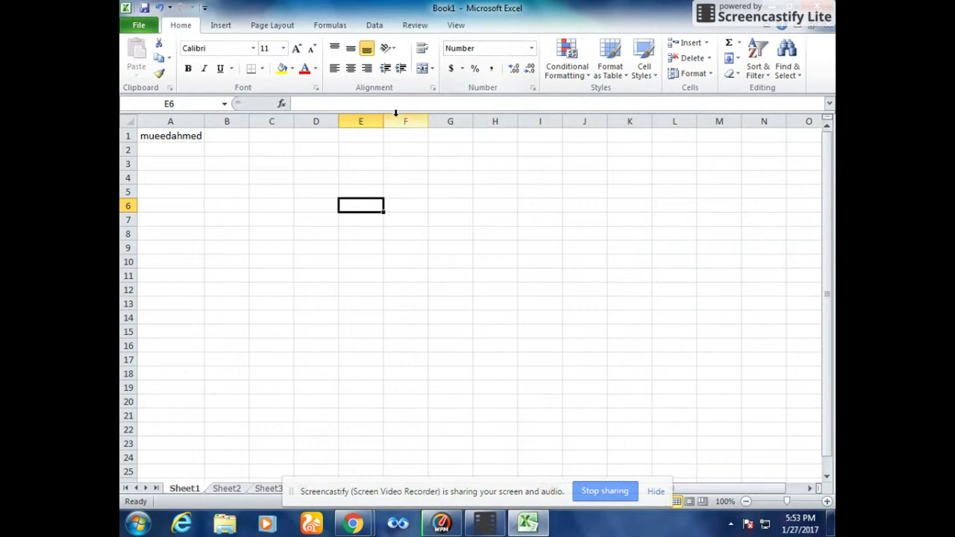
pyautogui.click(242, 137)
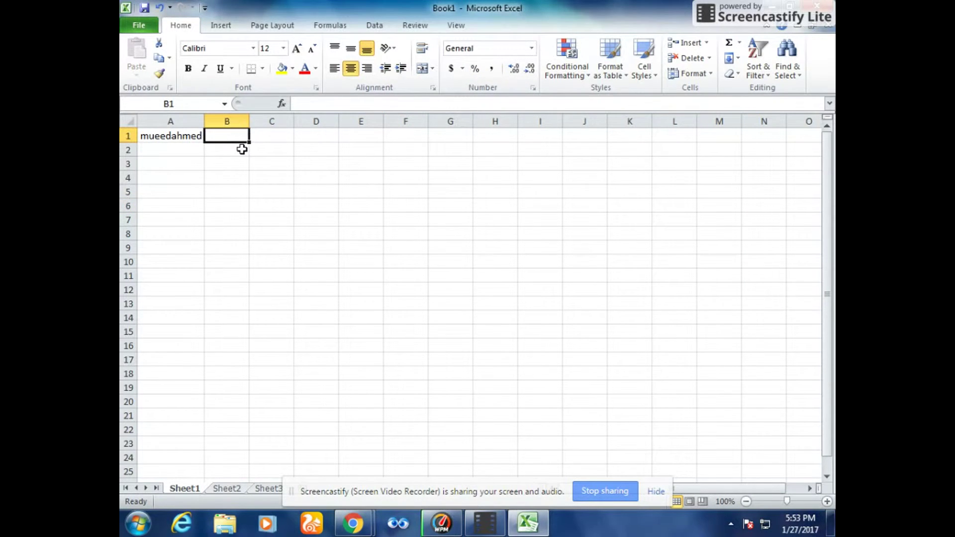
# - Step down column B to B9 and dismiss the Accounting Number Format list unused
pyautogui.click(243, 150)
pyautogui.click(243, 164)
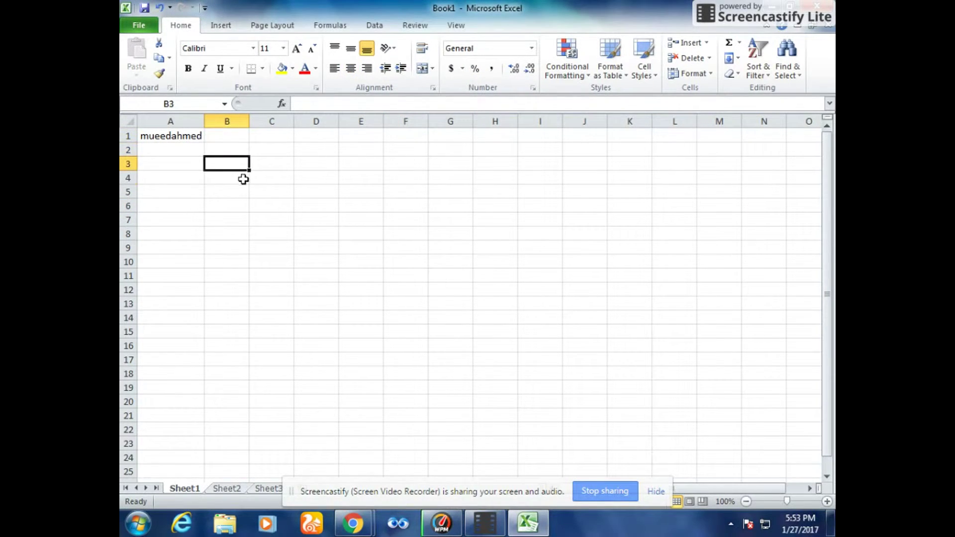
pyautogui.click(243, 178)
pyautogui.click(244, 192)
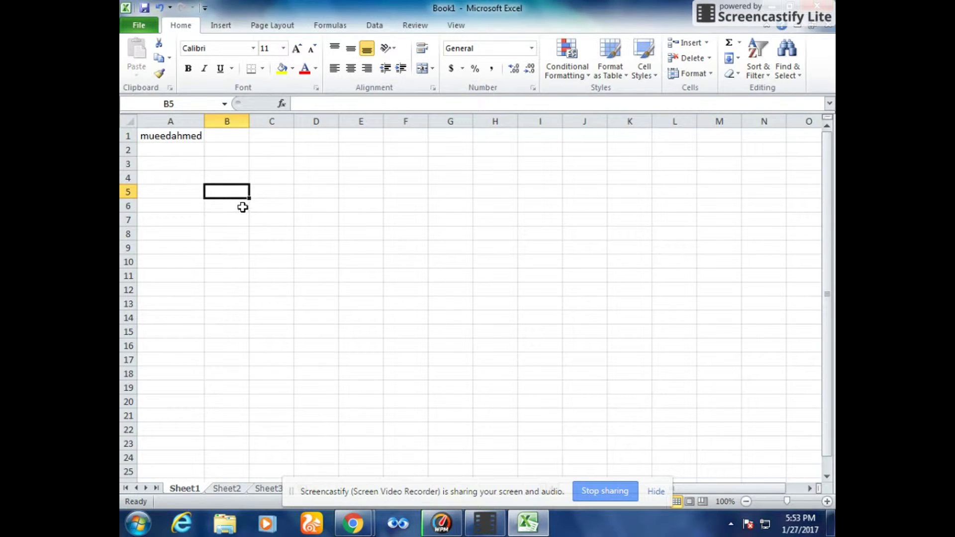
pyautogui.click(243, 208)
pyautogui.click(244, 220)
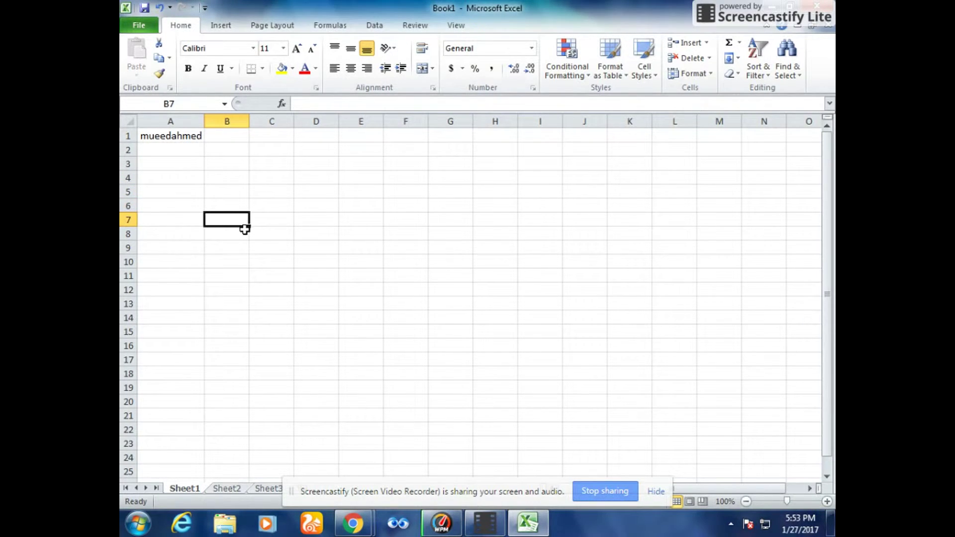
pyautogui.click(244, 233)
pyautogui.click(240, 248)
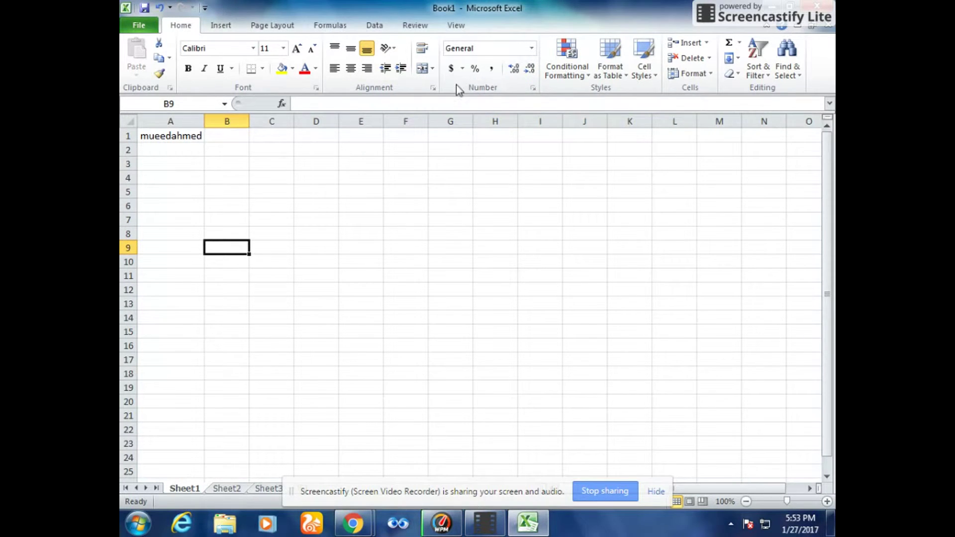
pyautogui.click(463, 70)
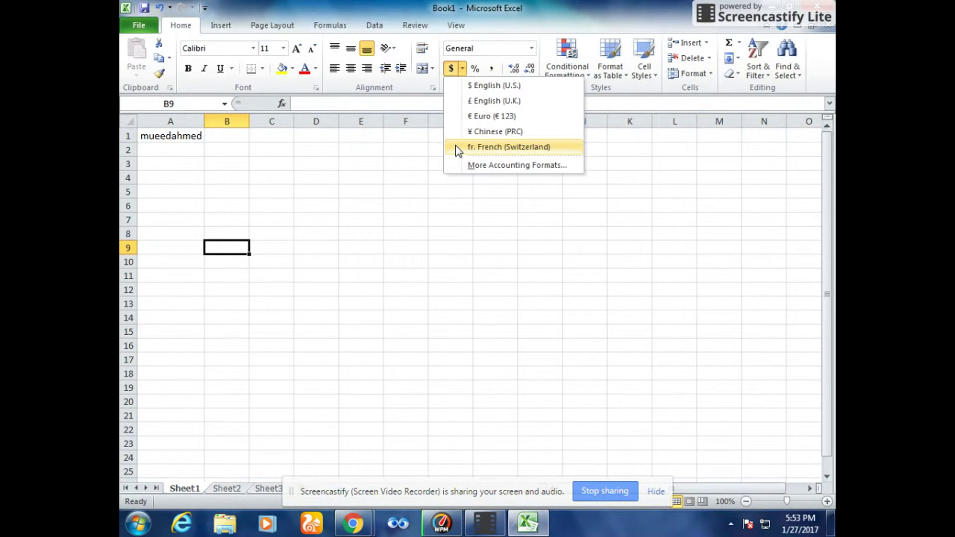
pyautogui.click(428, 188)
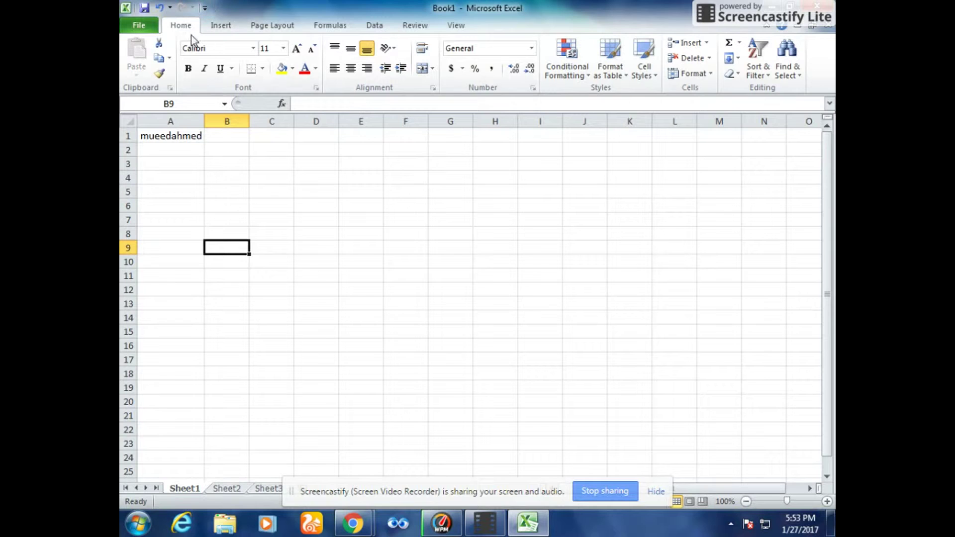
# - Move from the Insert tab to the Page Layout ribbon
pyautogui.click(221, 27)
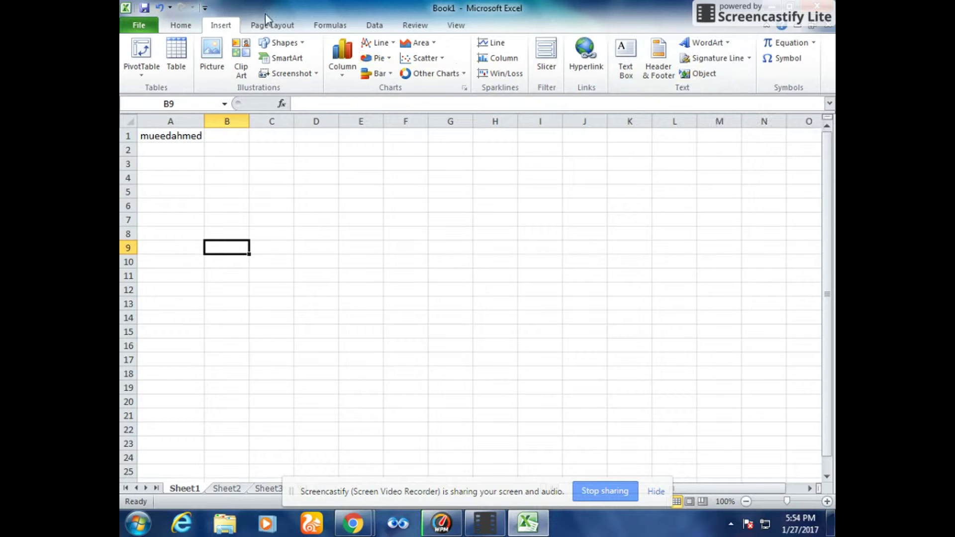
pyautogui.click(274, 28)
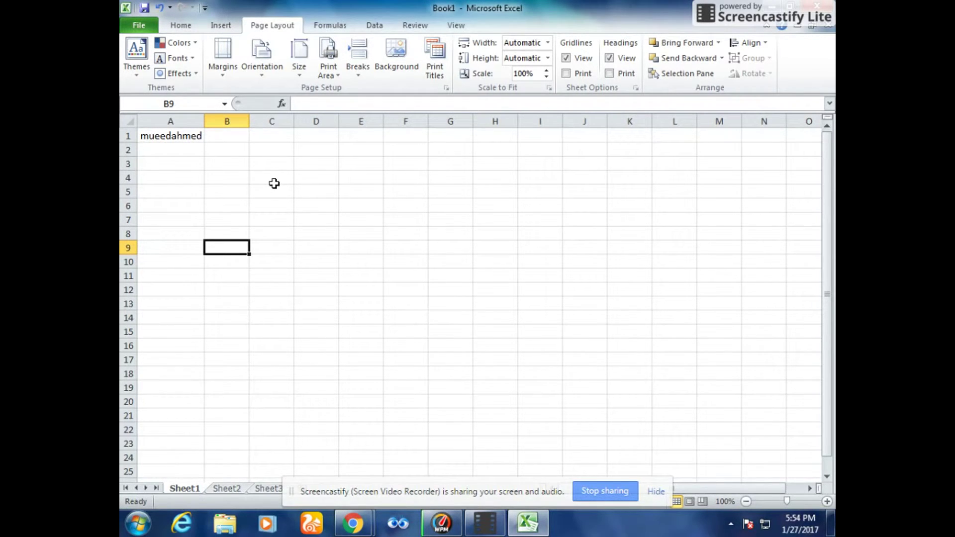
# - Set the page orientation to portrait after briefly trying landscape
pyautogui.click(221, 77)
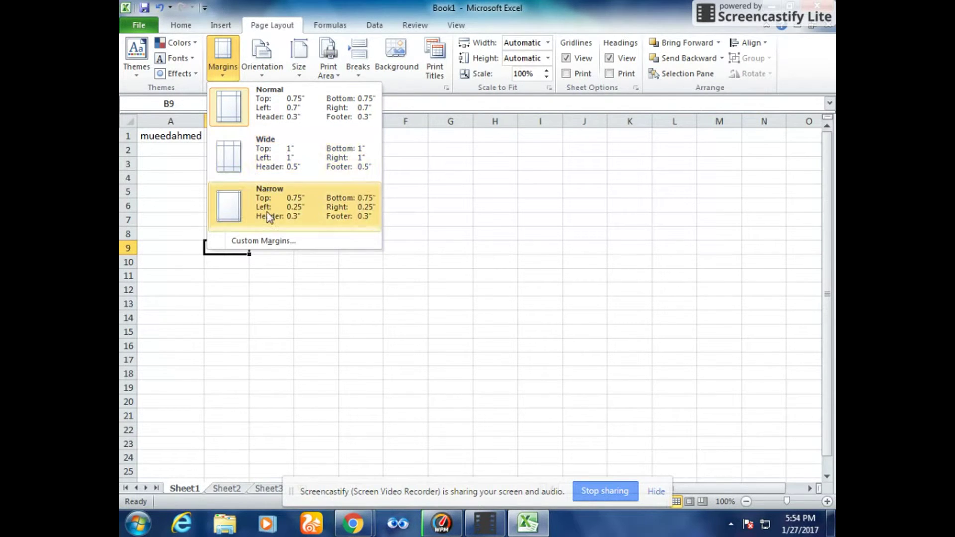
pyautogui.click(264, 73)
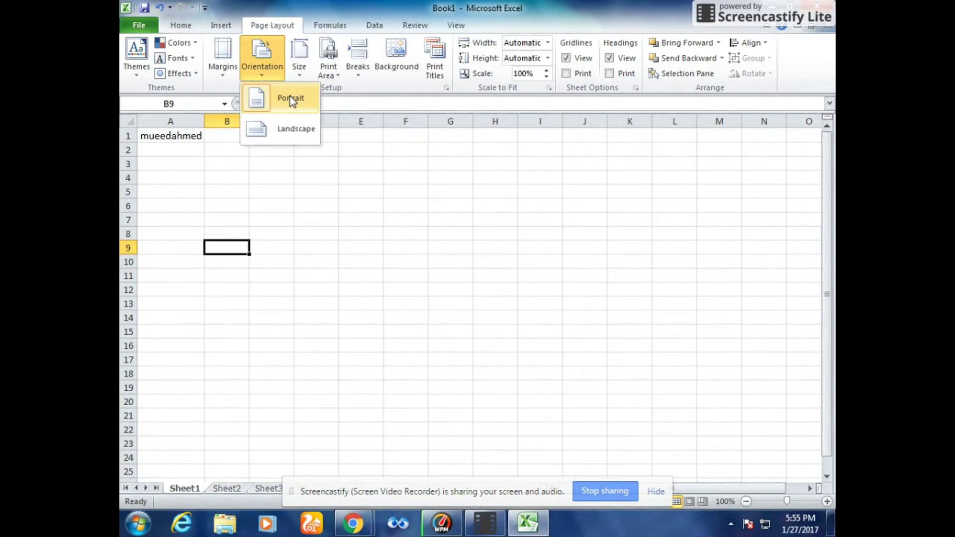
pyautogui.click(292, 128)
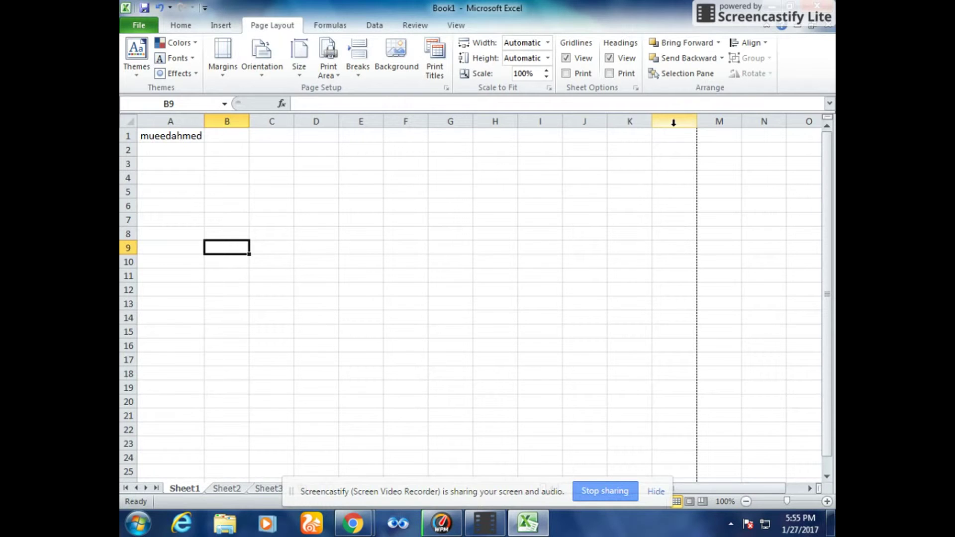
pyautogui.click(263, 74)
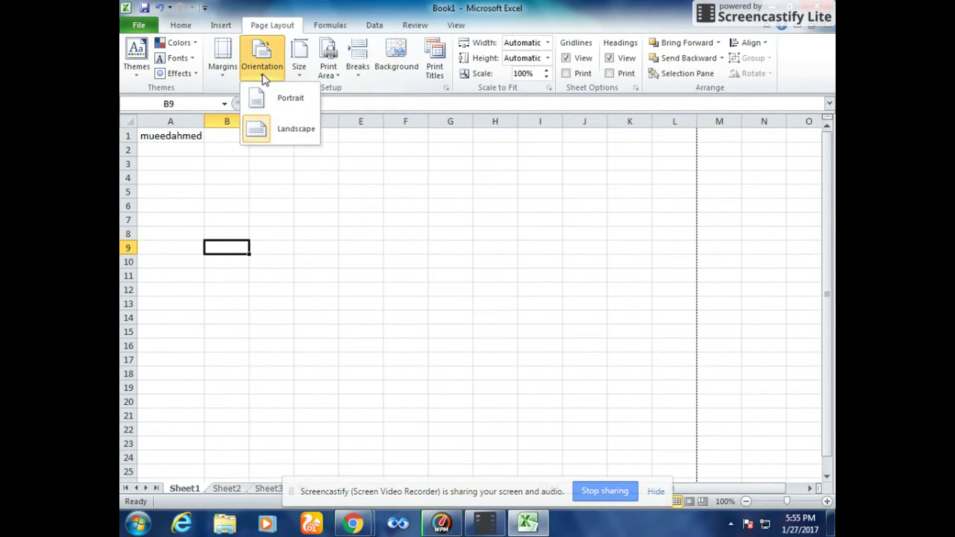
pyautogui.click(281, 100)
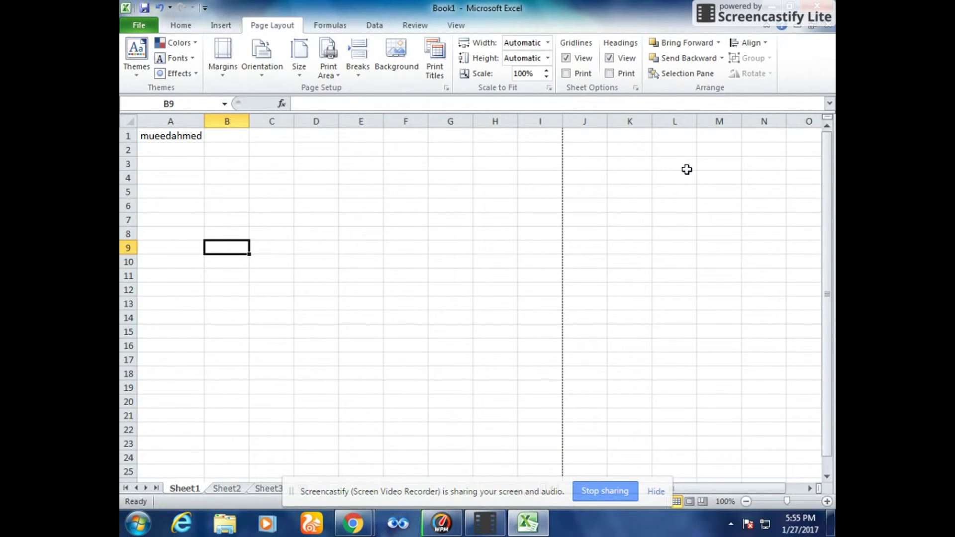
# - Set the paper size to A4
pyautogui.click(264, 71)
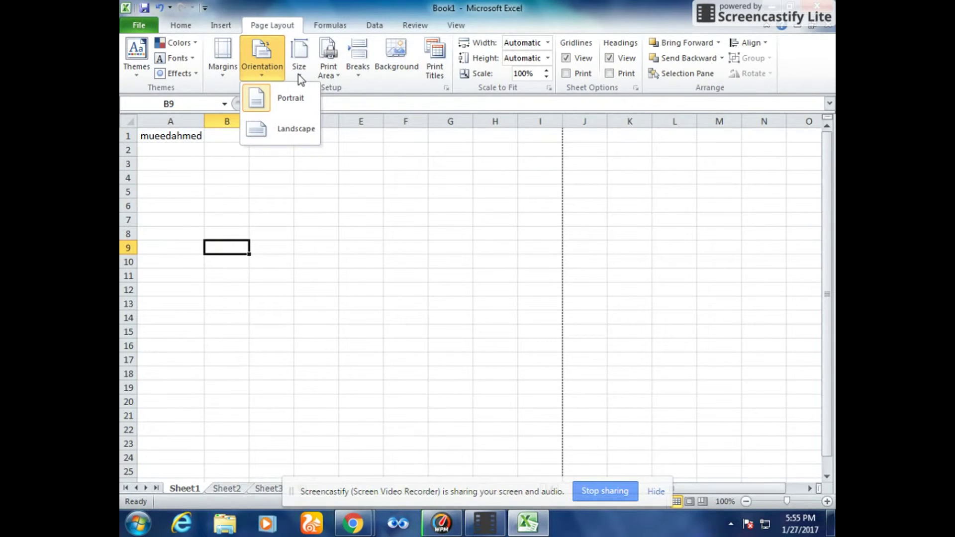
pyautogui.click(299, 73)
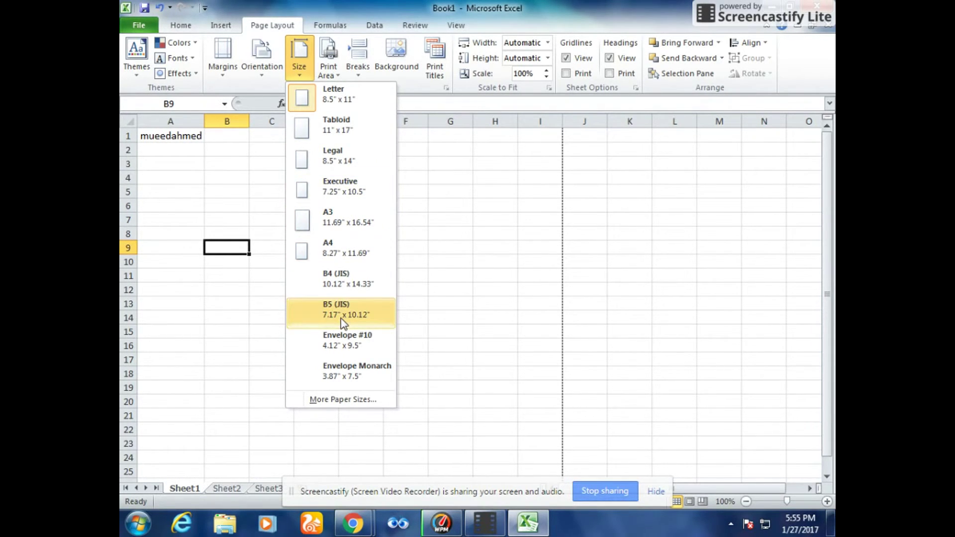
pyautogui.click(332, 252)
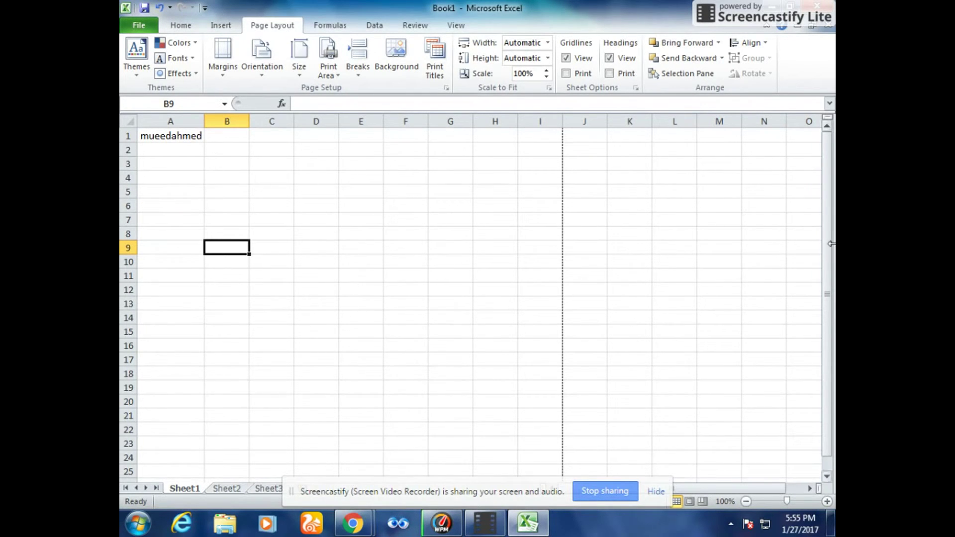
# - Scroll the sheet down and back to the top, then switch to the Formulas ribbon
pyautogui.moveTo(828, 198); pyautogui.dragTo(830, 304)
pyautogui.click(829, 211)
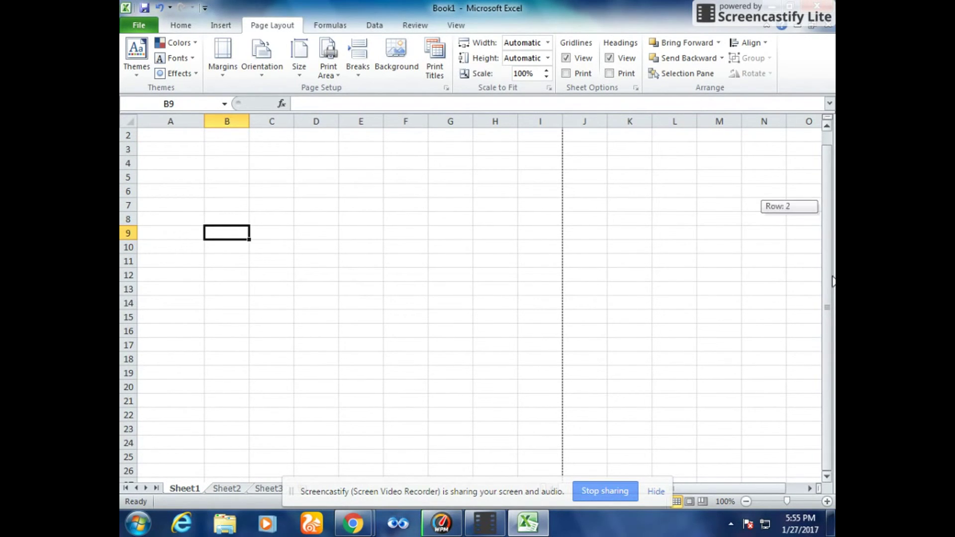
pyautogui.click(828, 477)
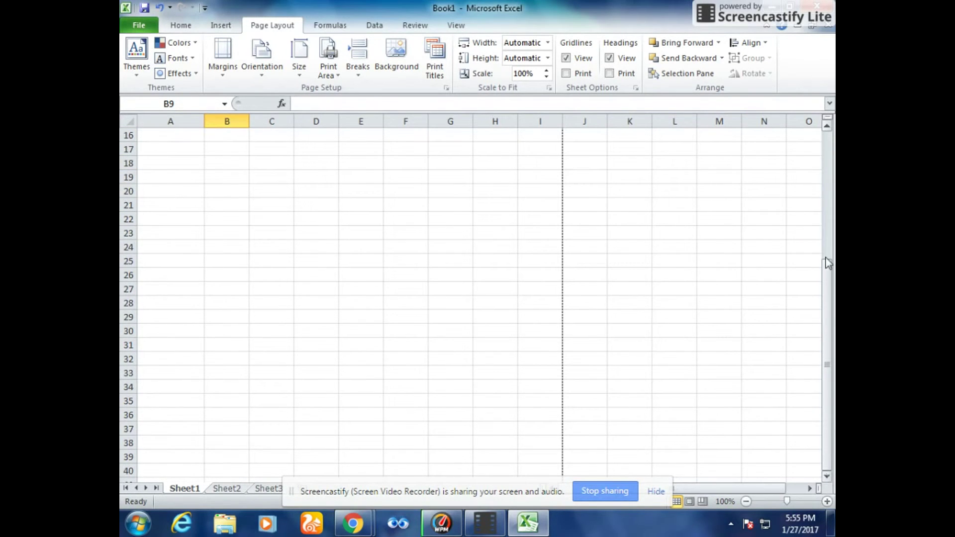
pyautogui.click(828, 127)
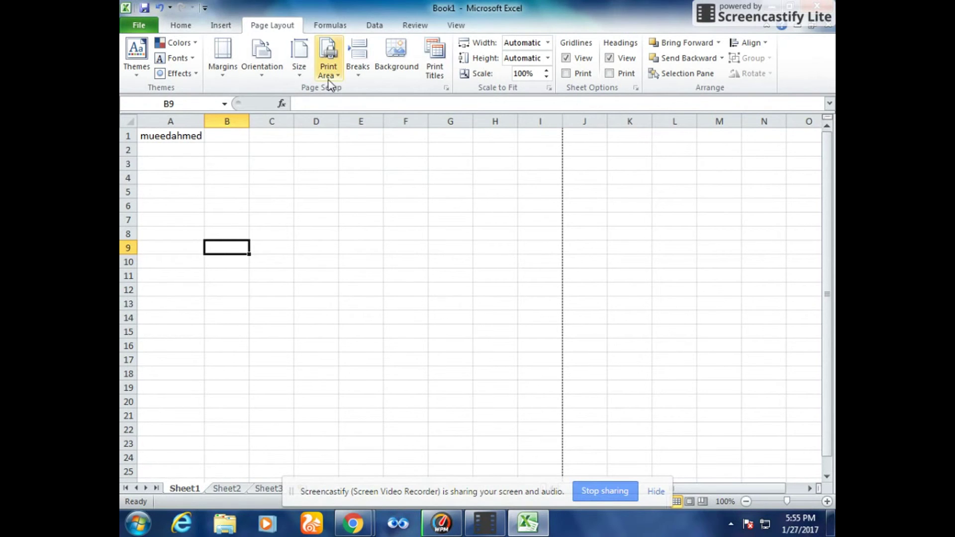
pyautogui.click(340, 26)
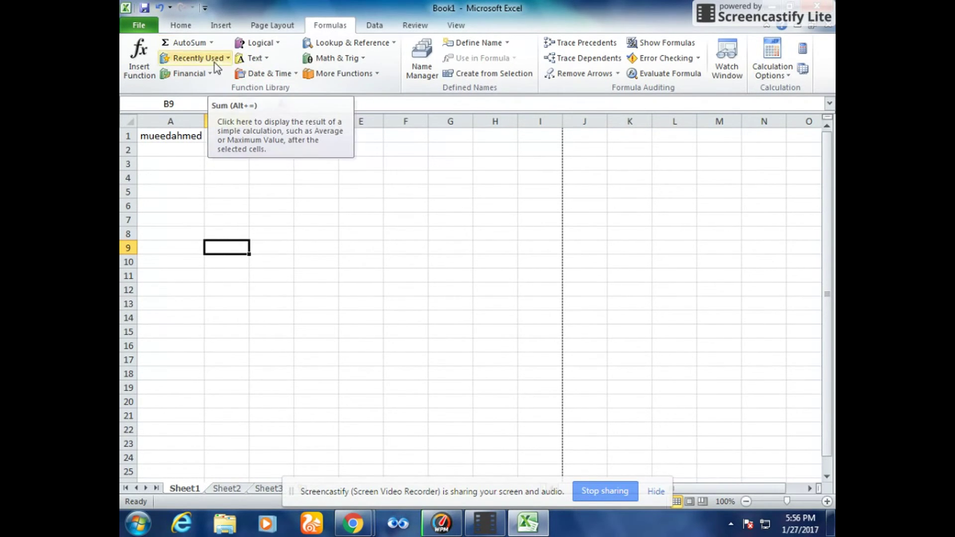
# - Insert an AutoSum SUM formula in B9 totalling the range B1:B8
pyautogui.click(211, 43)
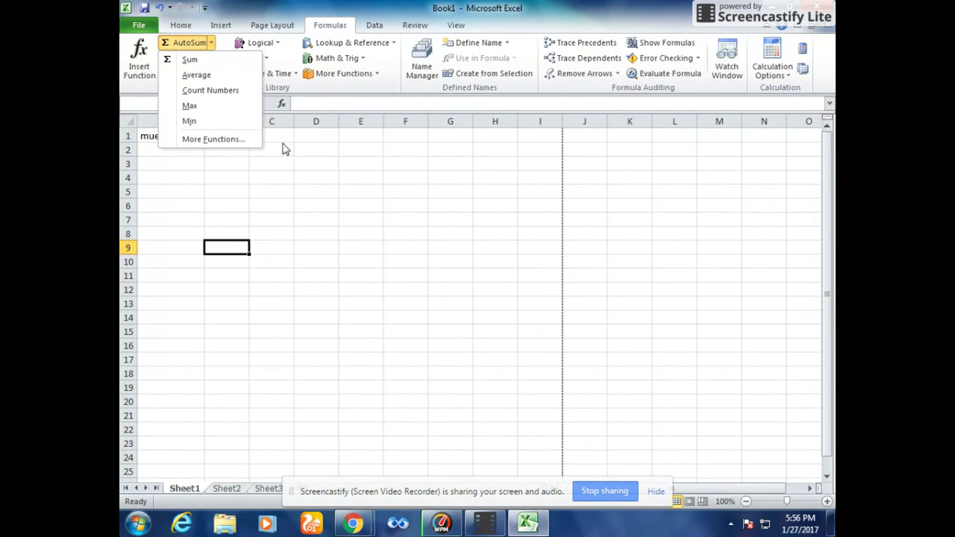
pyautogui.click(189, 59)
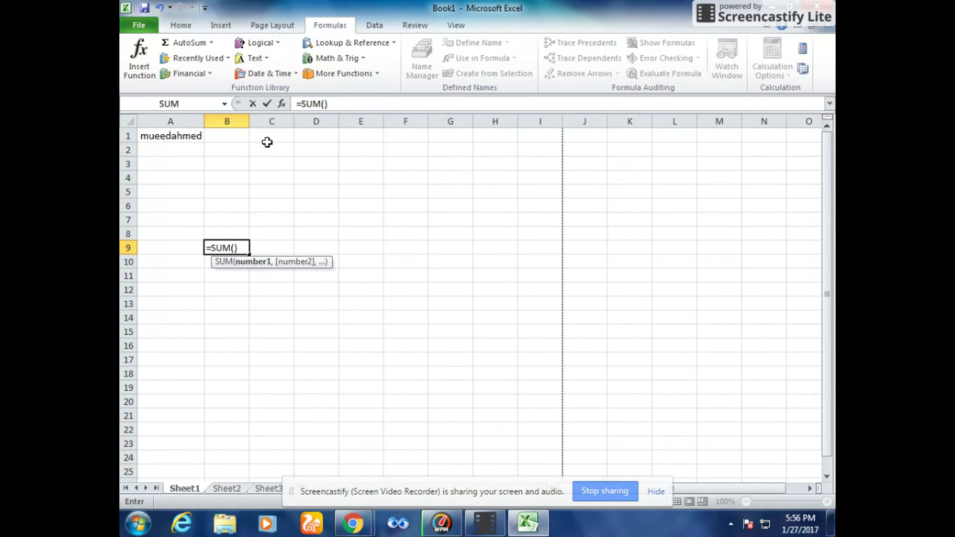
pyautogui.click(229, 135)
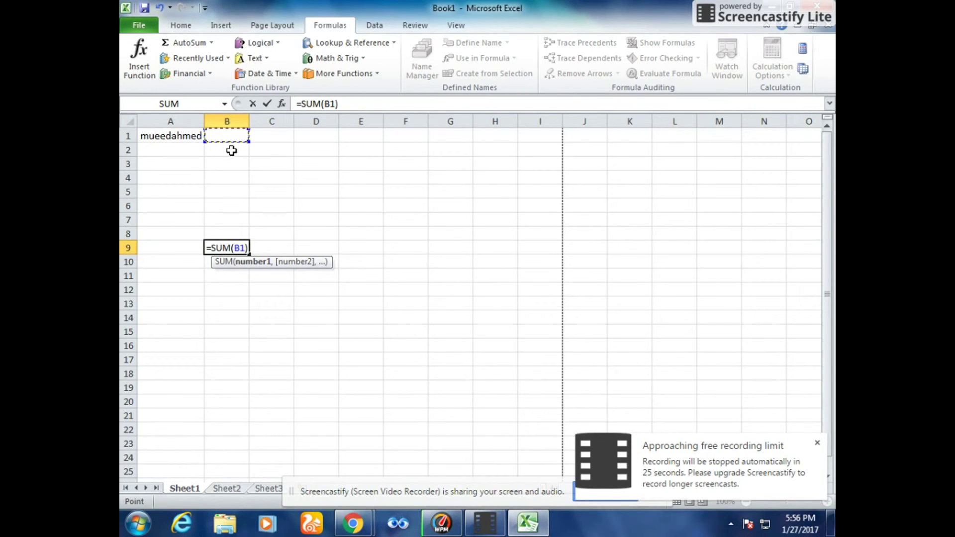
pyautogui.hotkey('shift', 'Down')
pyautogui.hotkey('shift', 'Down')
pyautogui.hotkey('shift', 'Down')
pyautogui.hotkey('shift', 'Down')
pyautogui.hotkey('shift', 'Down')
pyautogui.hotkey('shift', 'Down')
pyautogui.hotkey('shift', 'Down')
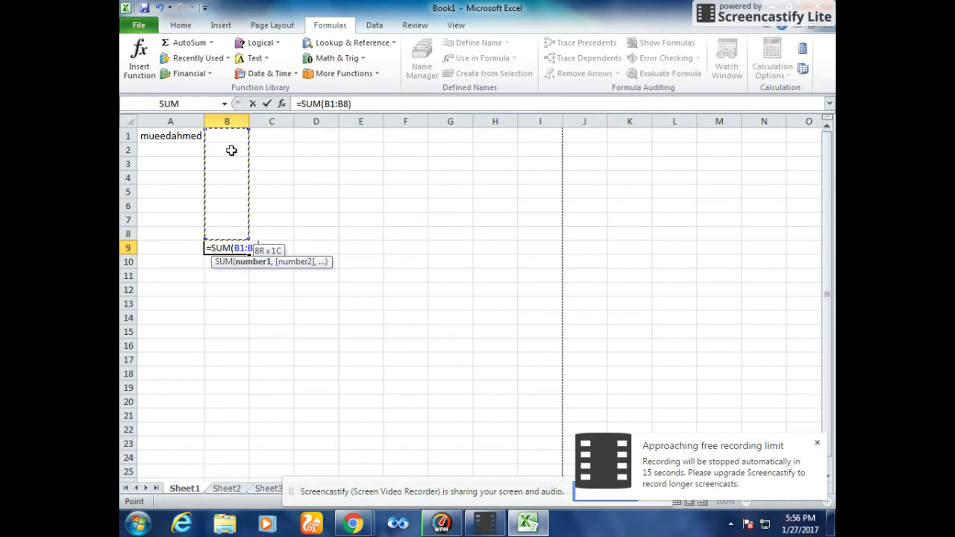
pyautogui.press('Return')
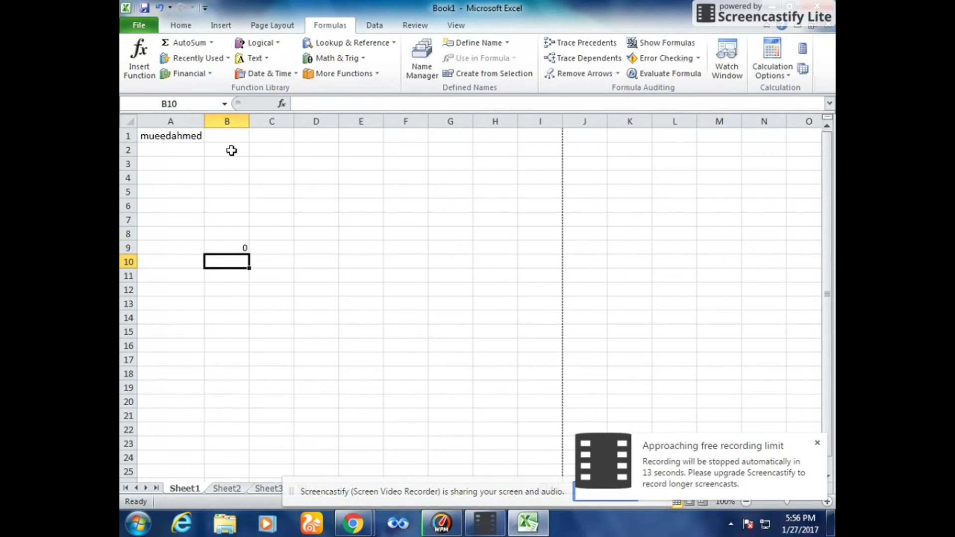
# - Enter 1 in B1 and 2 in B2, bringing the B9 total to 3
pyautogui.click(221, 138)
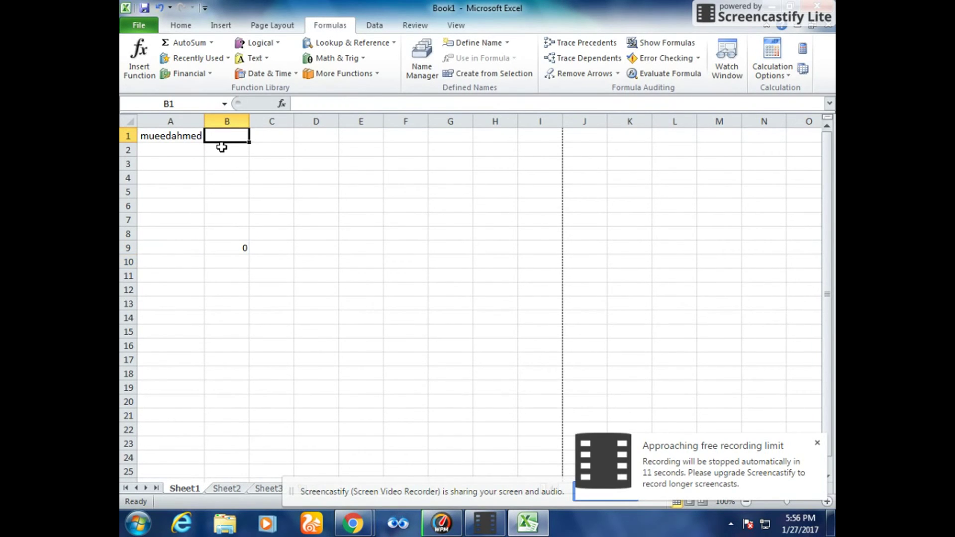
pyautogui.write('1')
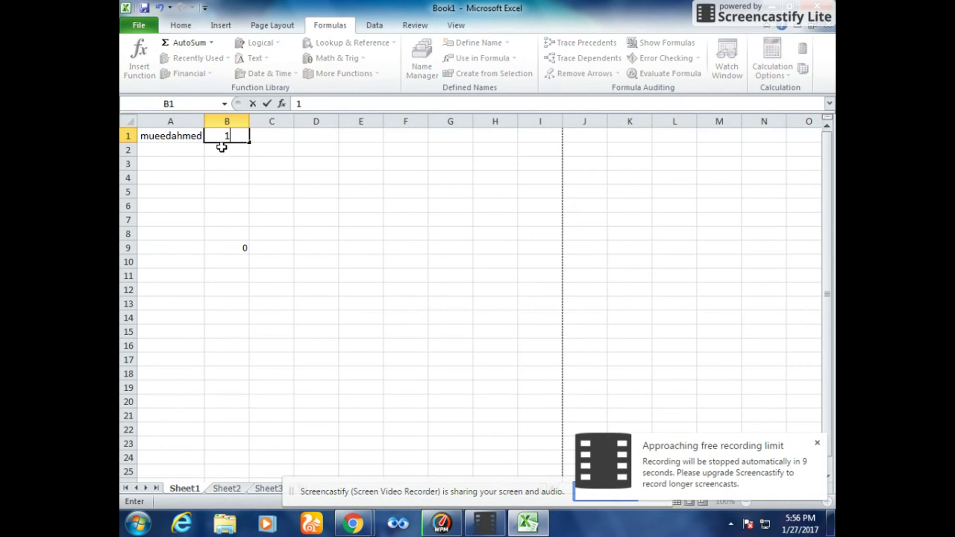
pyautogui.click(221, 150)
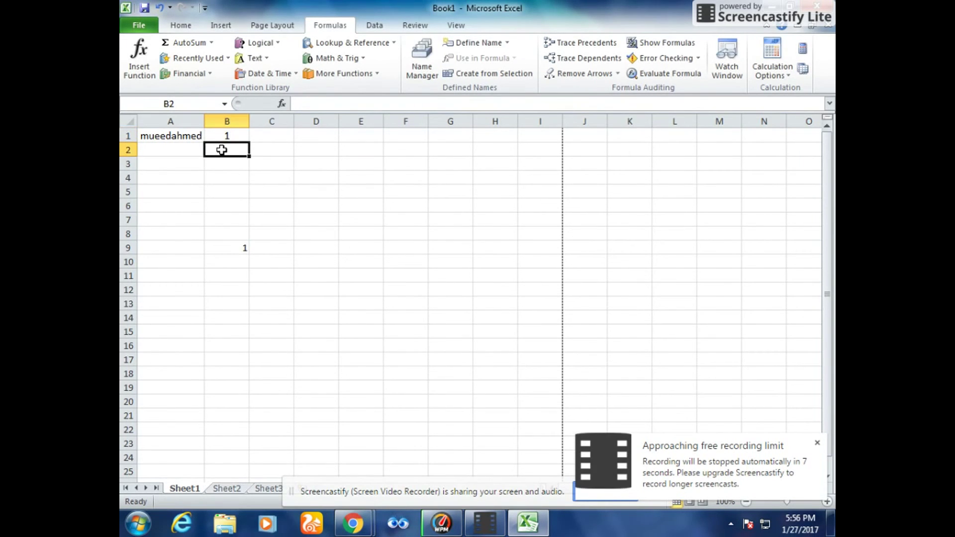
pyautogui.write('2')
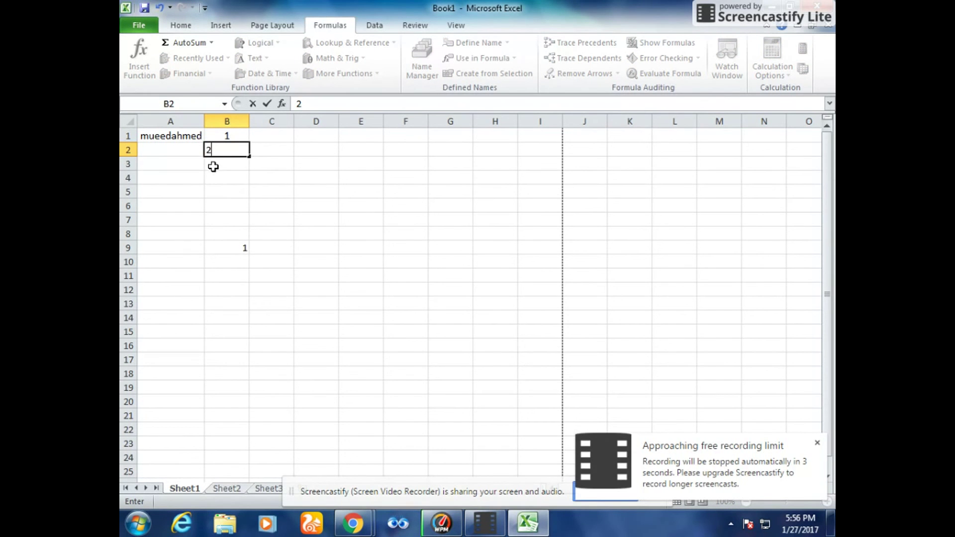
pyautogui.click(214, 169)
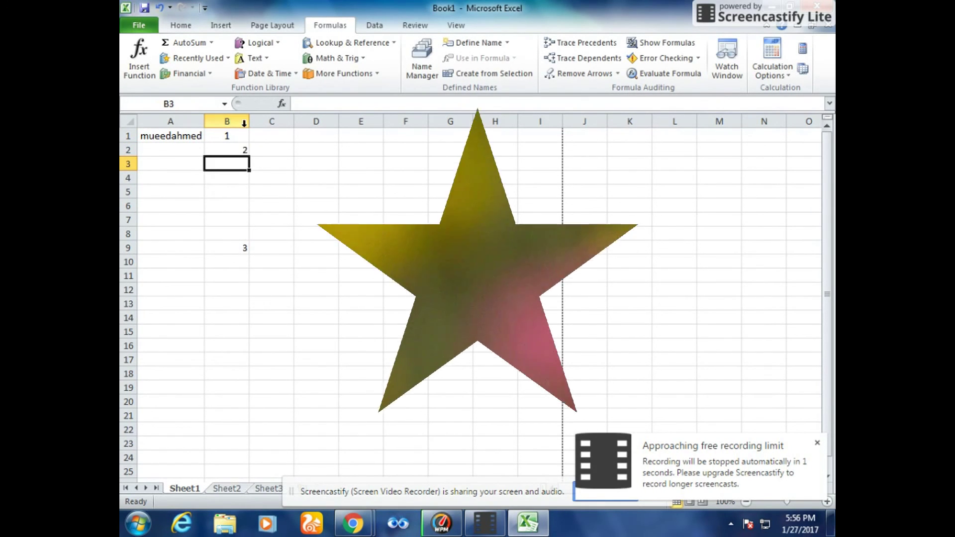